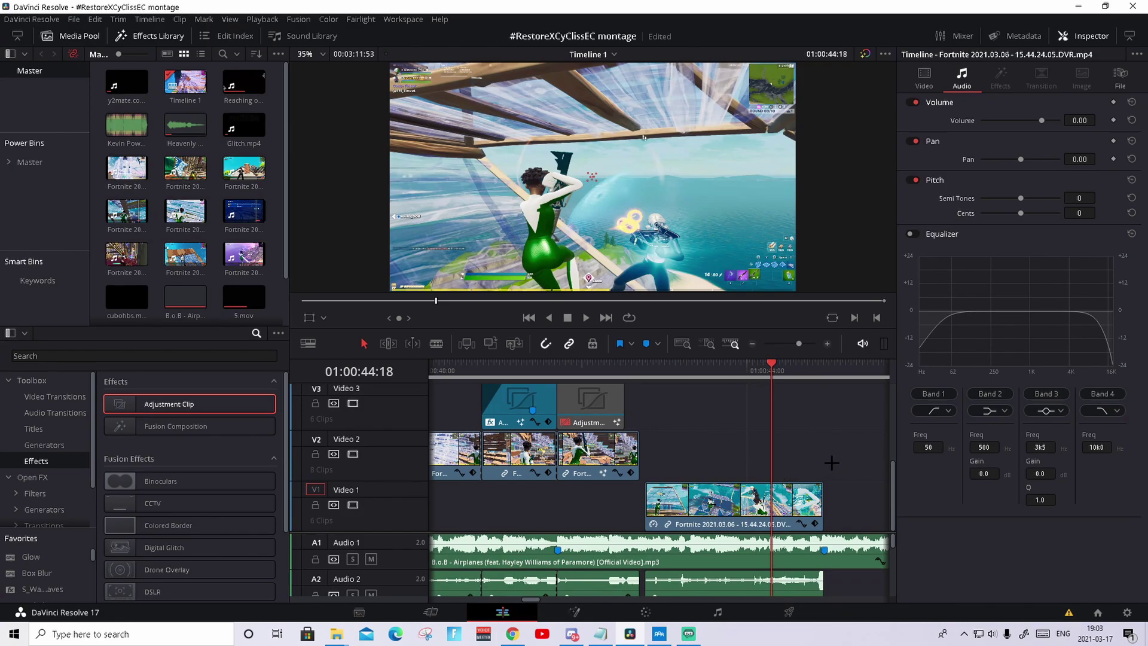
# - Add a marker on the beat in the Fortnite clip and on the same beat in the Airplanes song
pyautogui.click(789, 490)
pyautogui.press('Left')
pyautogui.press('Left')
pyautogui.press('Left')
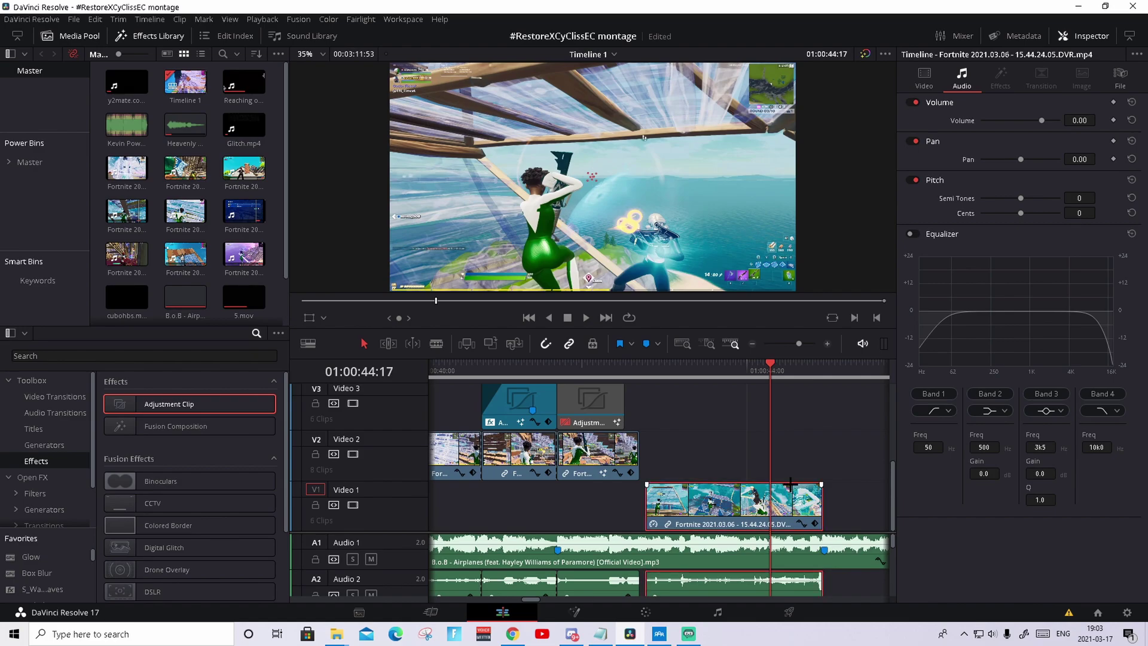
pyautogui.press('Right')
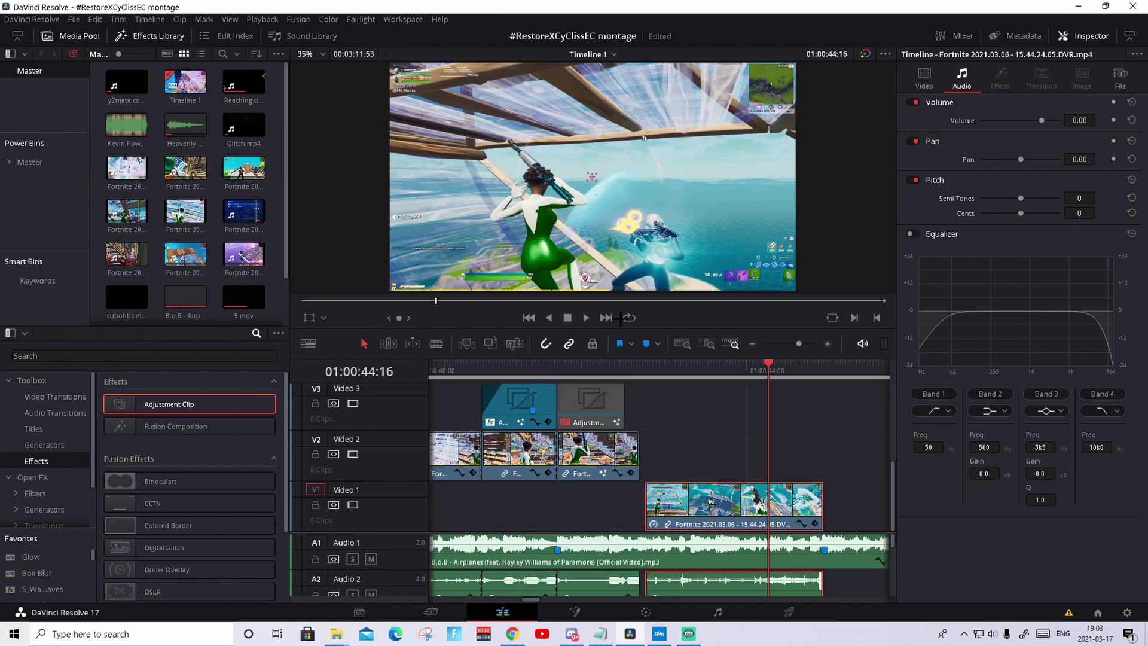
pyautogui.press('m')
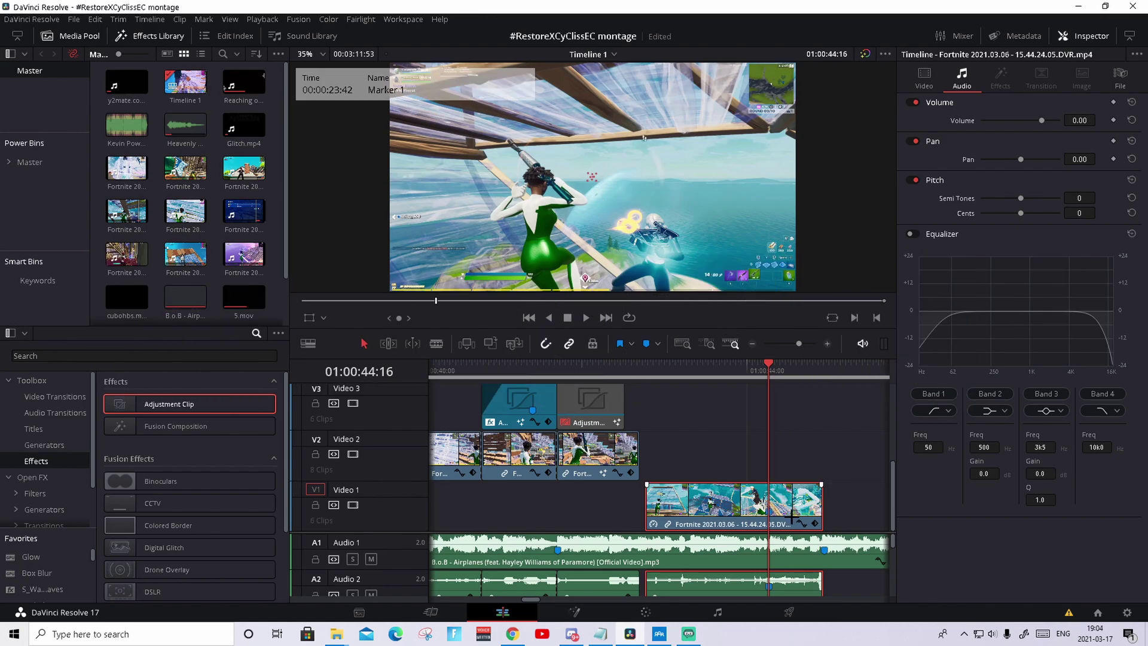
pyautogui.click(785, 546)
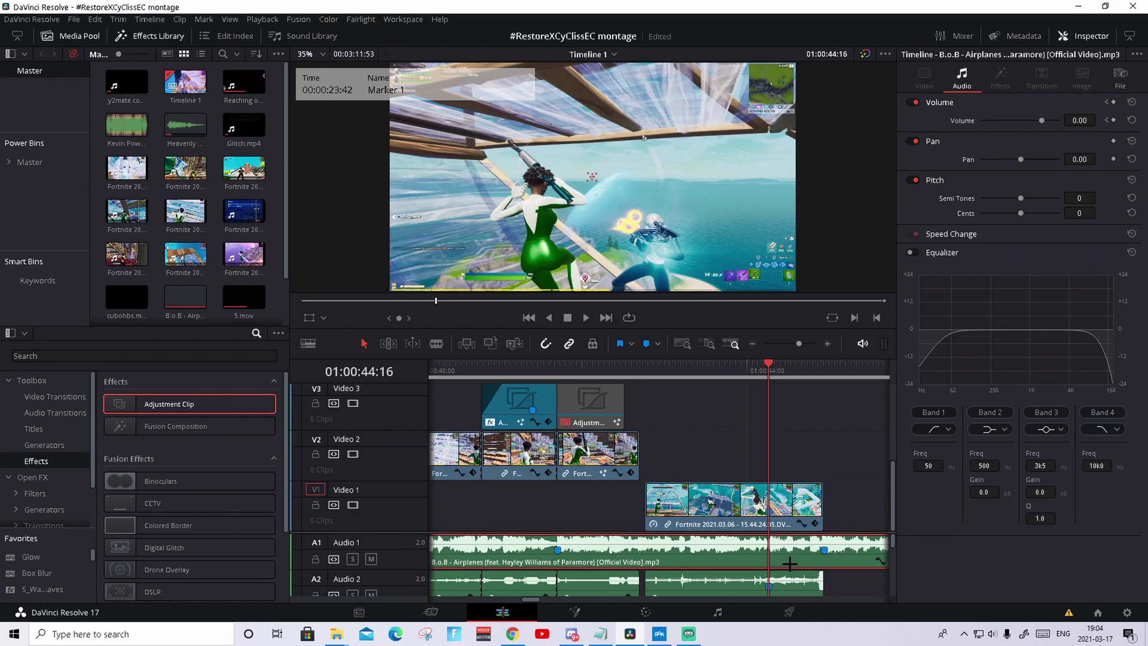
pyautogui.press('Right')
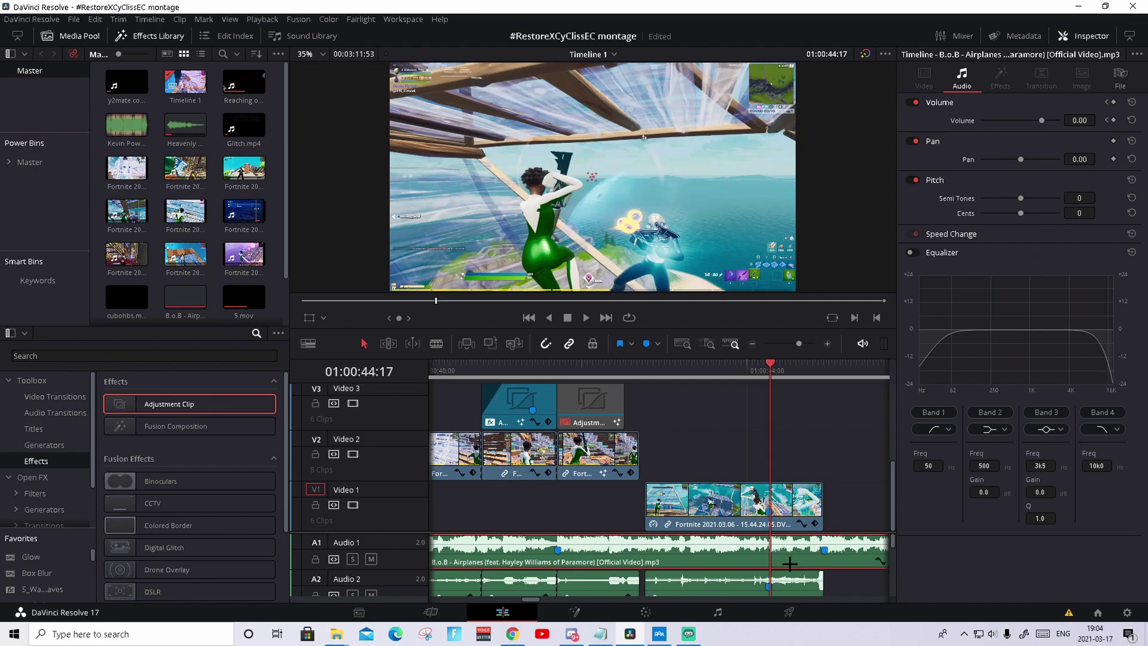
pyautogui.press('m')
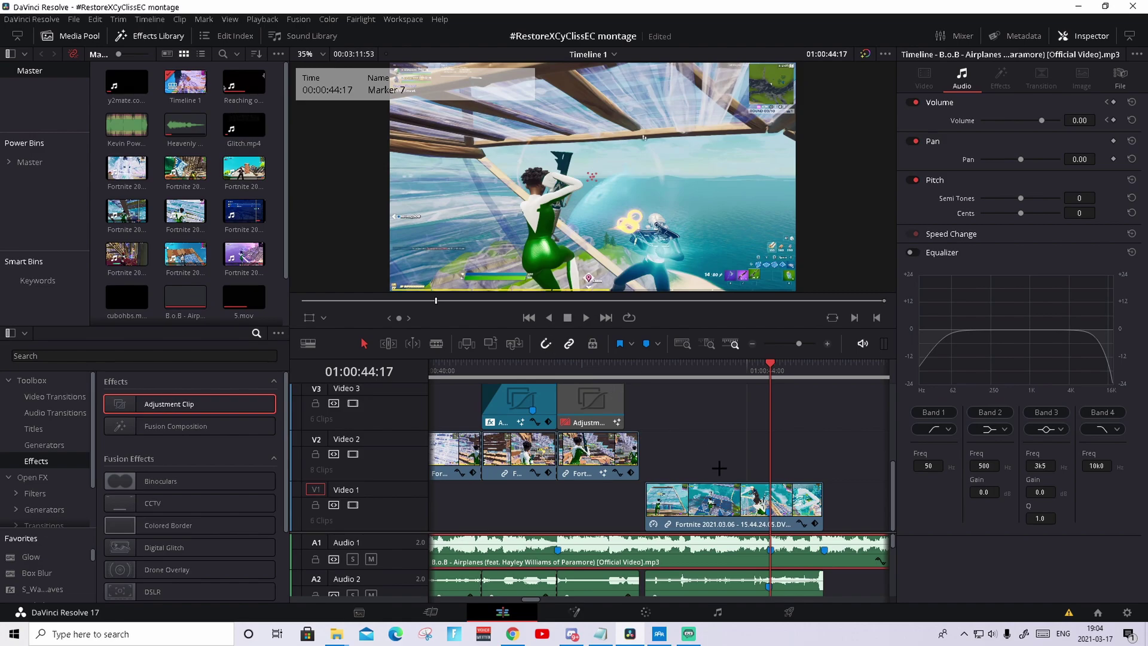
# - Extend the Fortnite clip to start slightly earlier, play back the cut, and show its retime controls
pyautogui.click(720, 488)
pyautogui.click(805, 399)
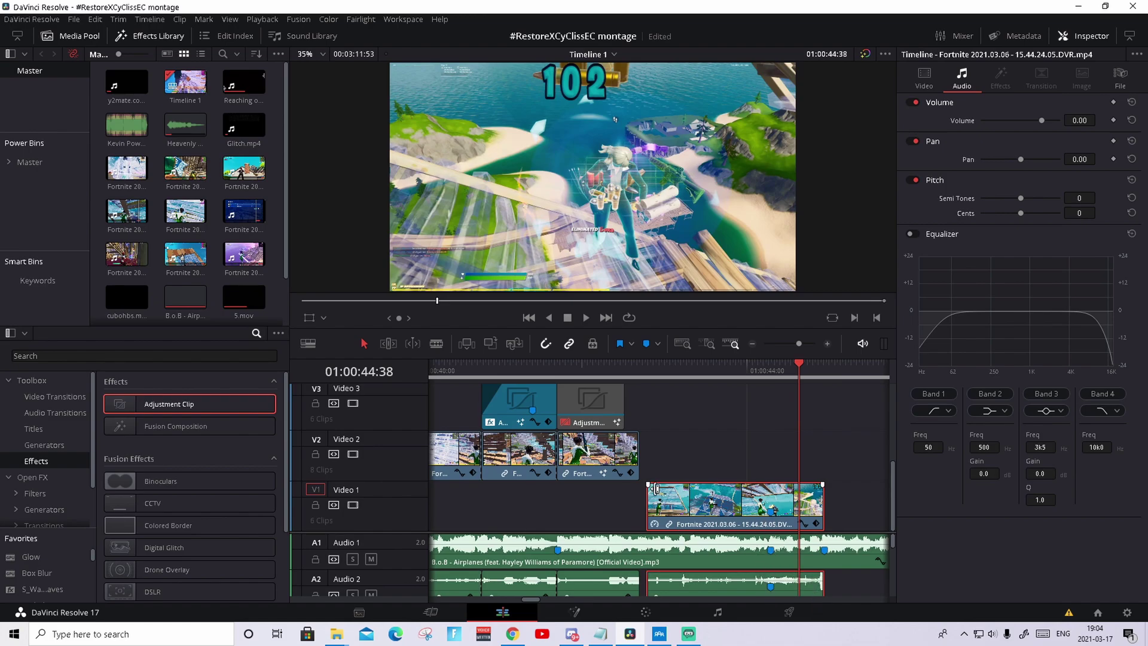
pyautogui.moveTo(648, 499); pyautogui.dragTo(641, 500)
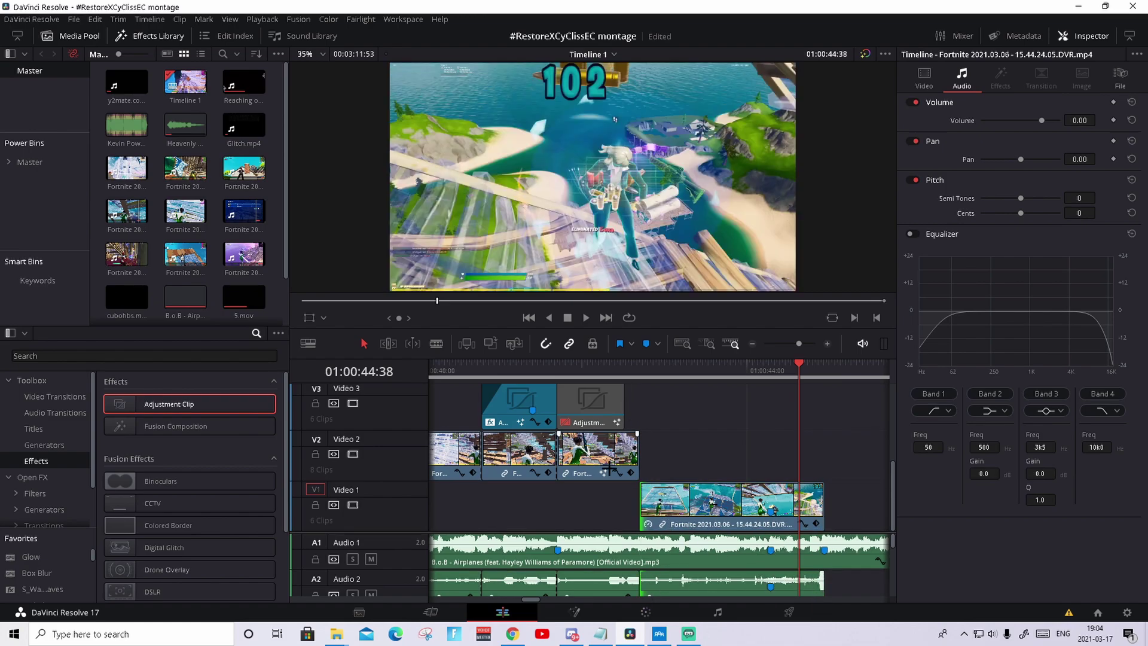
pyautogui.click(703, 364)
pyautogui.press('space')
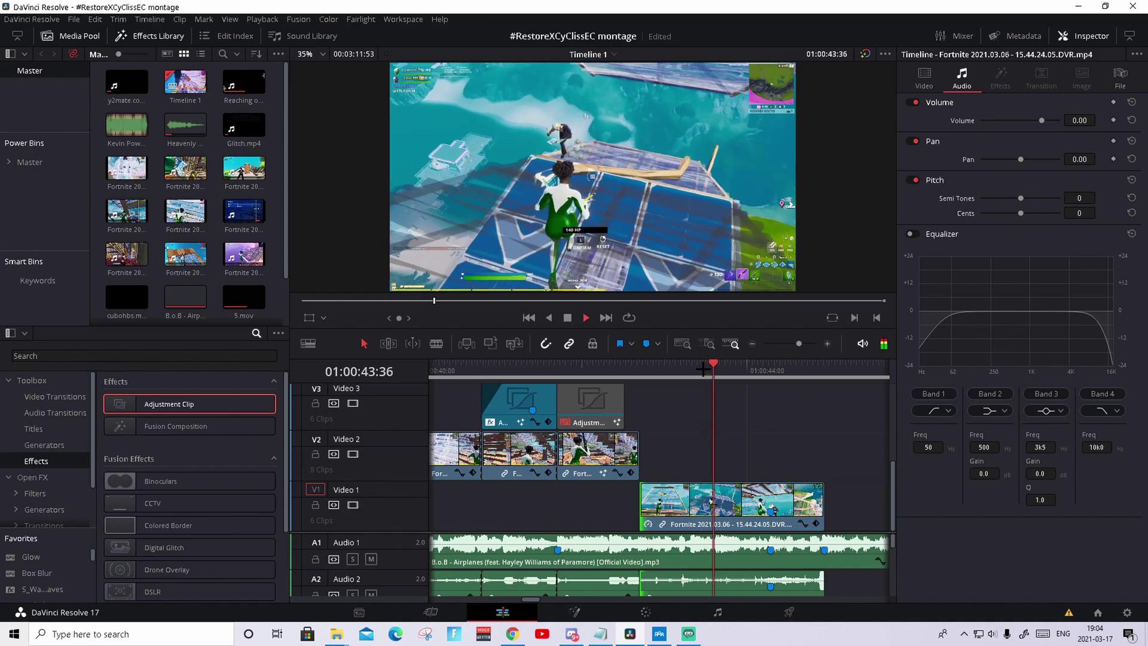
pyautogui.click(770, 364)
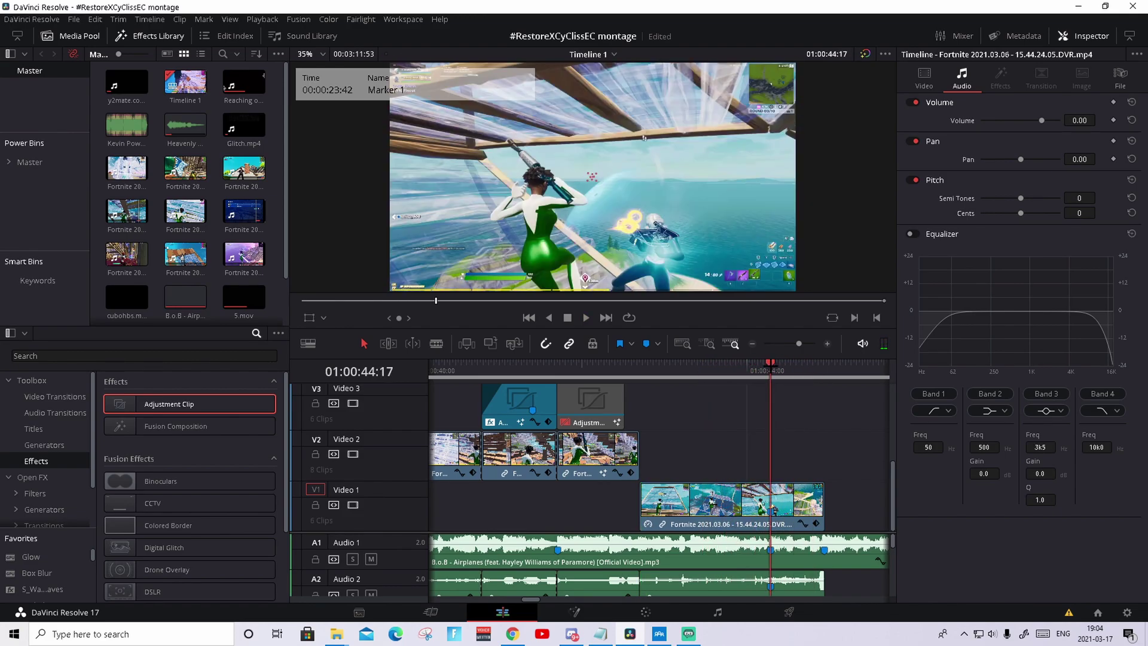
pyautogui.click(807, 485)
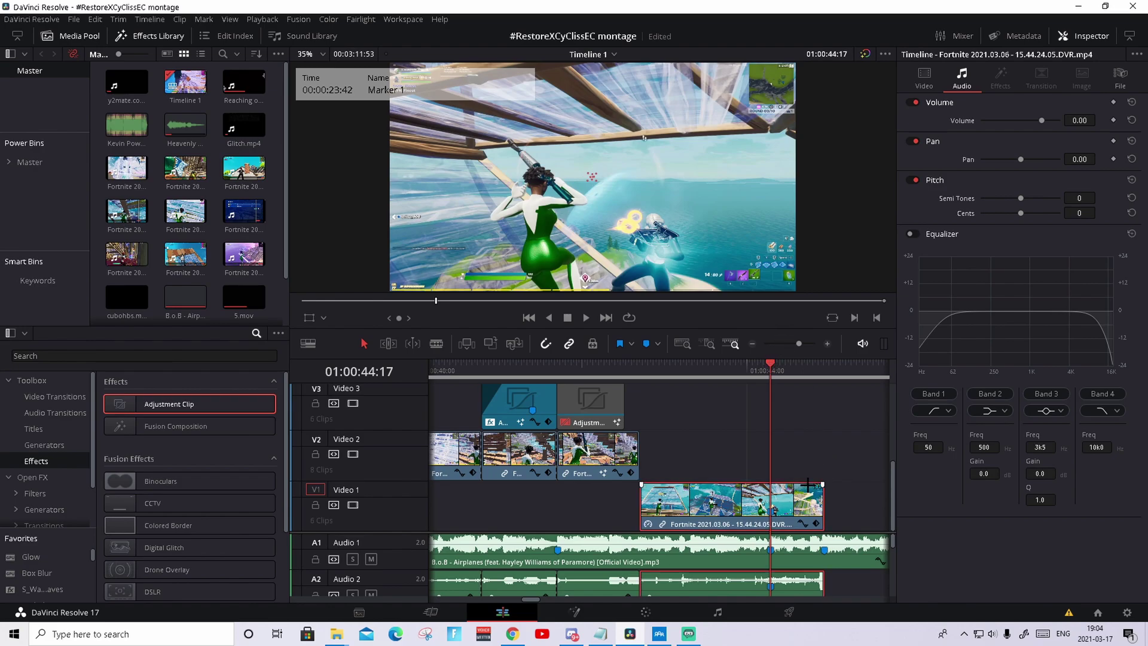
pyautogui.hotkey('ctrl', 'r')
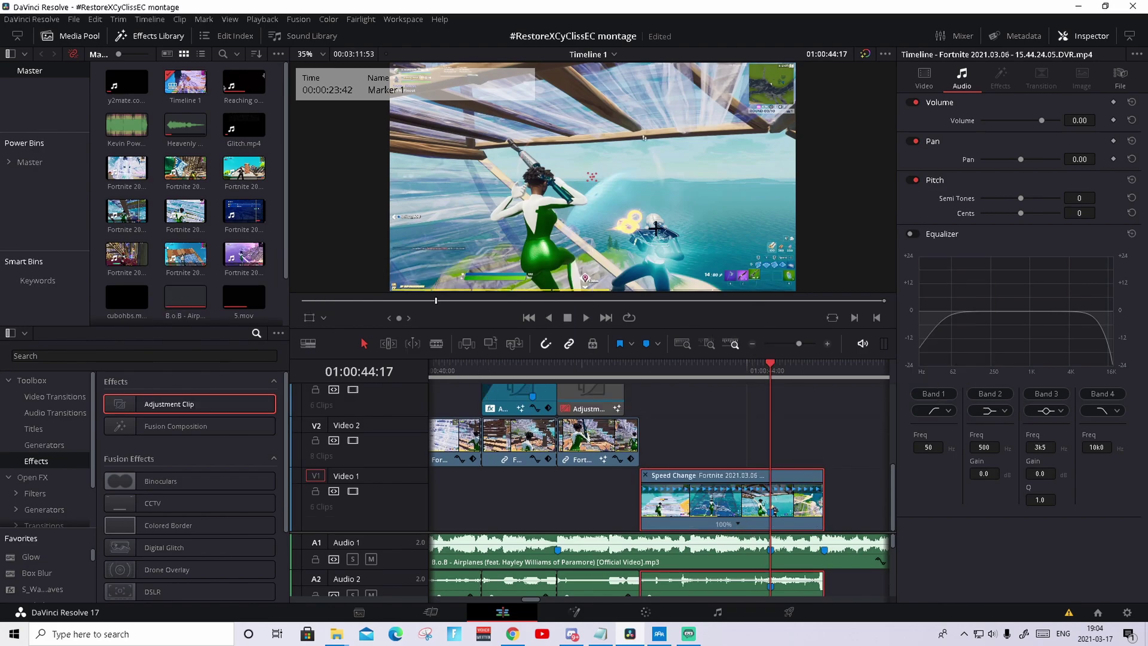
# - Add speed points on the Fortnite clip around the ramp, the last at 01:00:44:01
pyautogui.click(737, 523)
pyautogui.click(766, 513)
pyautogui.press('Left')
pyautogui.press('Left')
pyautogui.press('Left')
pyautogui.press('Left')
pyautogui.press('Left')
pyautogui.press('Left')
pyautogui.press('Left')
pyautogui.press('Left')
pyautogui.press('Left')
pyautogui.press('Left')
pyautogui.press('Left')
pyautogui.press('Left')
pyautogui.press('Left')
pyautogui.press('Left')
pyautogui.press('Left')
pyautogui.press('Left')
pyautogui.press('Left')
pyautogui.press('Left')
pyautogui.press('Left')
pyautogui.press('Left')
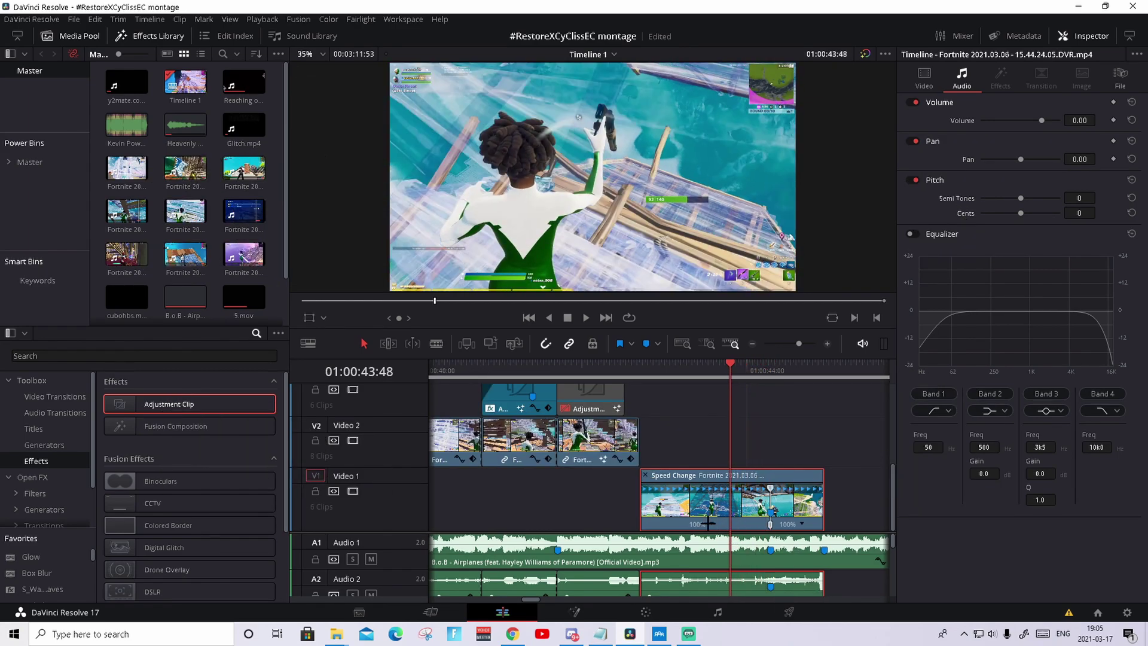
pyautogui.click(710, 522)
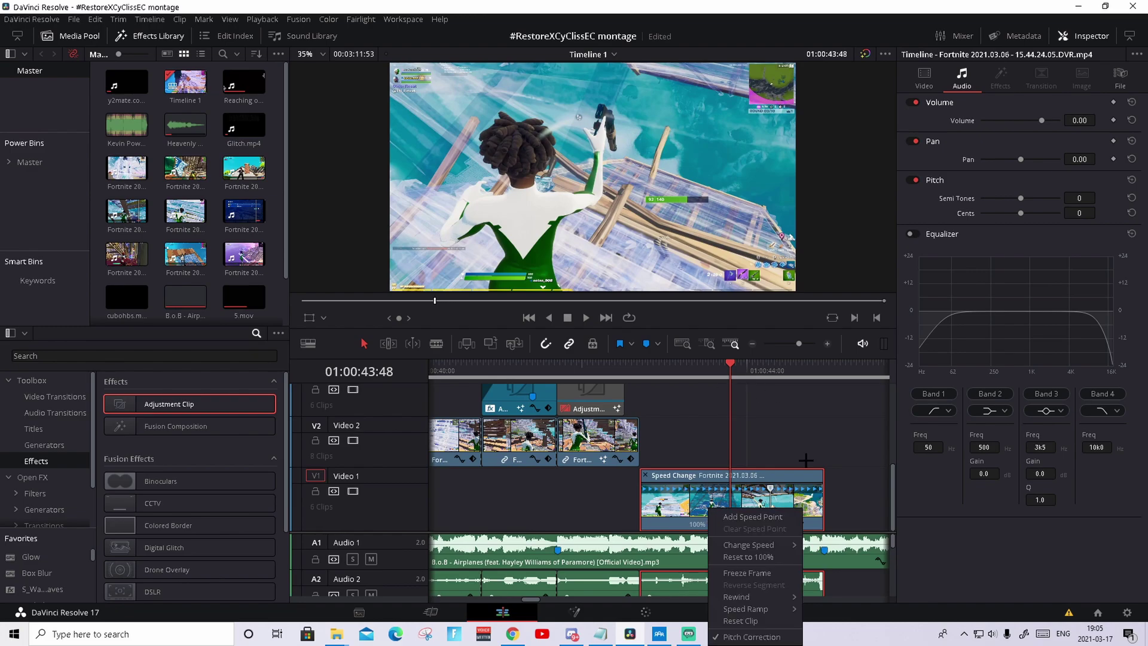
pyautogui.click(759, 512)
pyautogui.click(740, 371)
pyautogui.moveTo(741, 372); pyautogui.dragTo(749, 371)
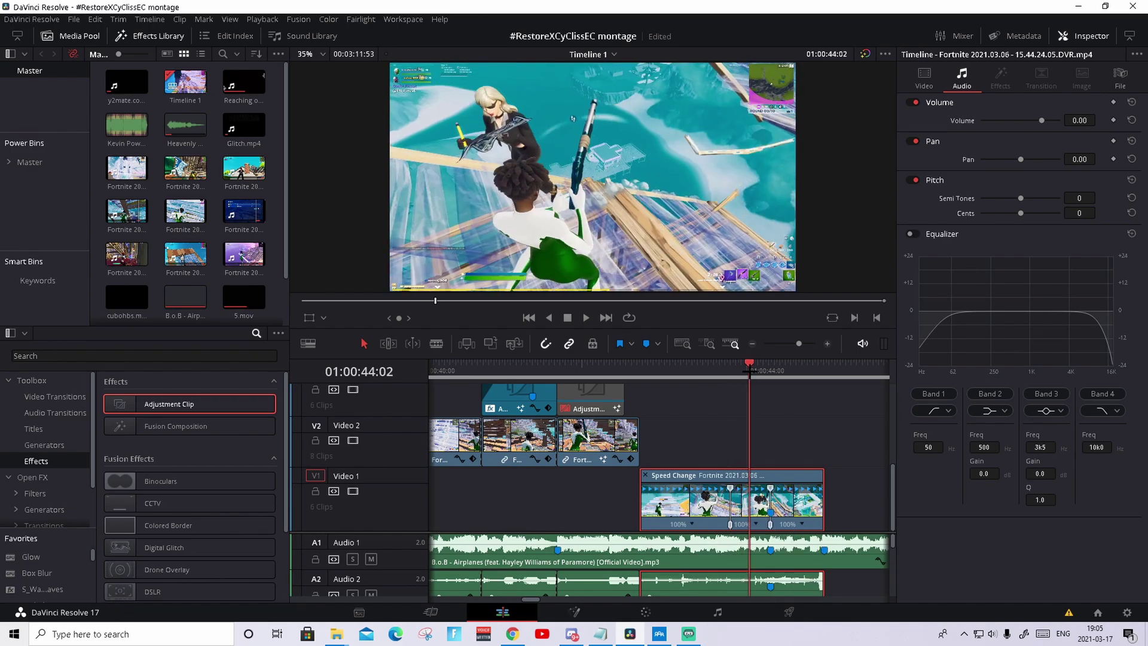
pyautogui.click(757, 523)
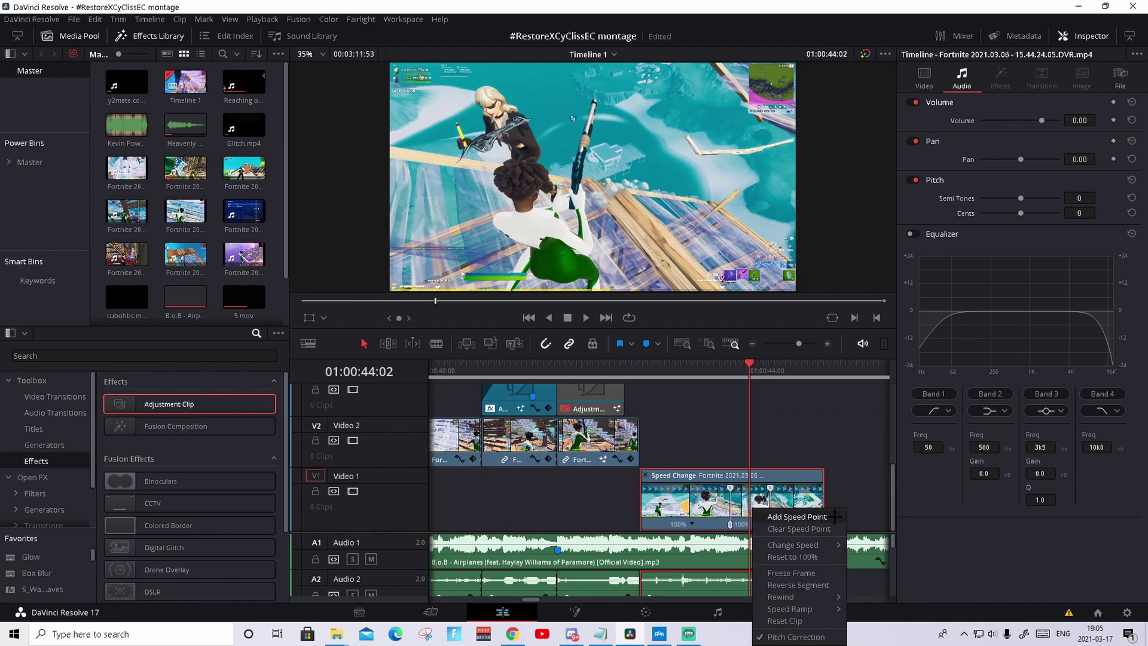
pyautogui.click(797, 517)
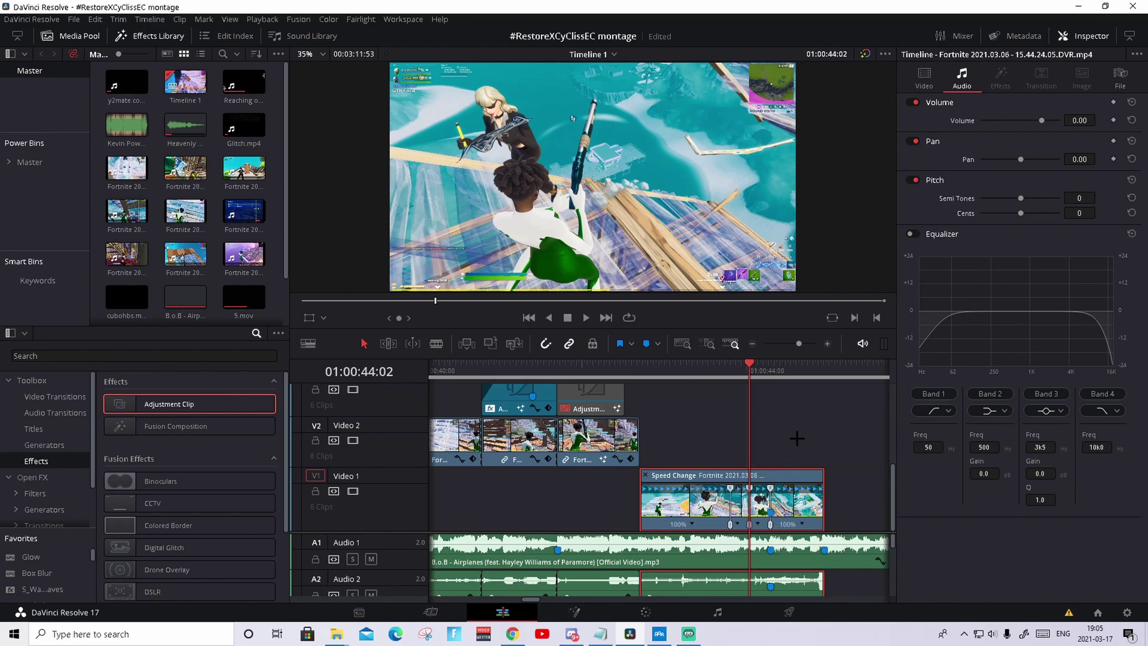
# - Slow the middle section between the speed points to 50% and speed up the final section
pyautogui.click(827, 346)
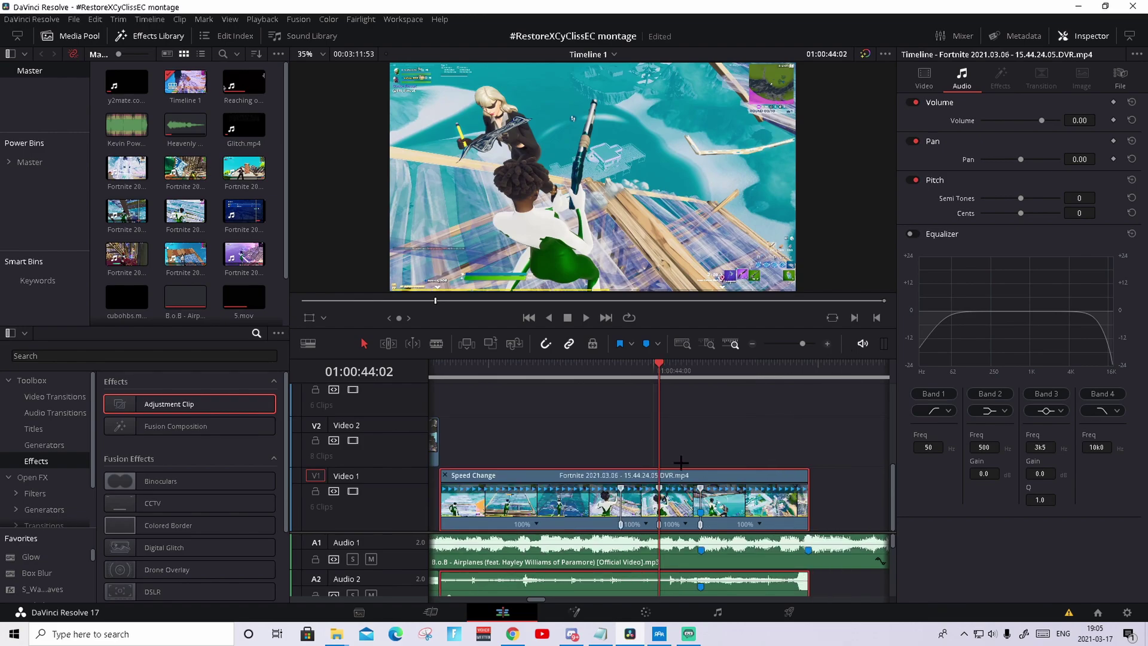
pyautogui.click(646, 524)
pyautogui.moveTo(699, 546)
pyautogui.click(777, 546)
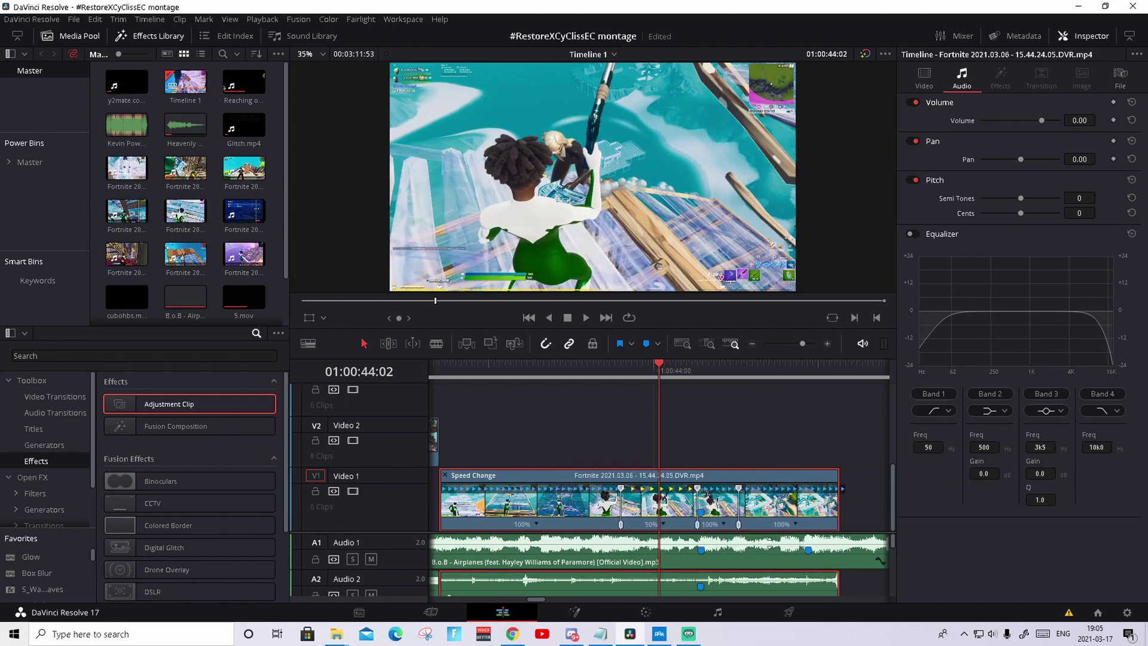
pyautogui.click(722, 525)
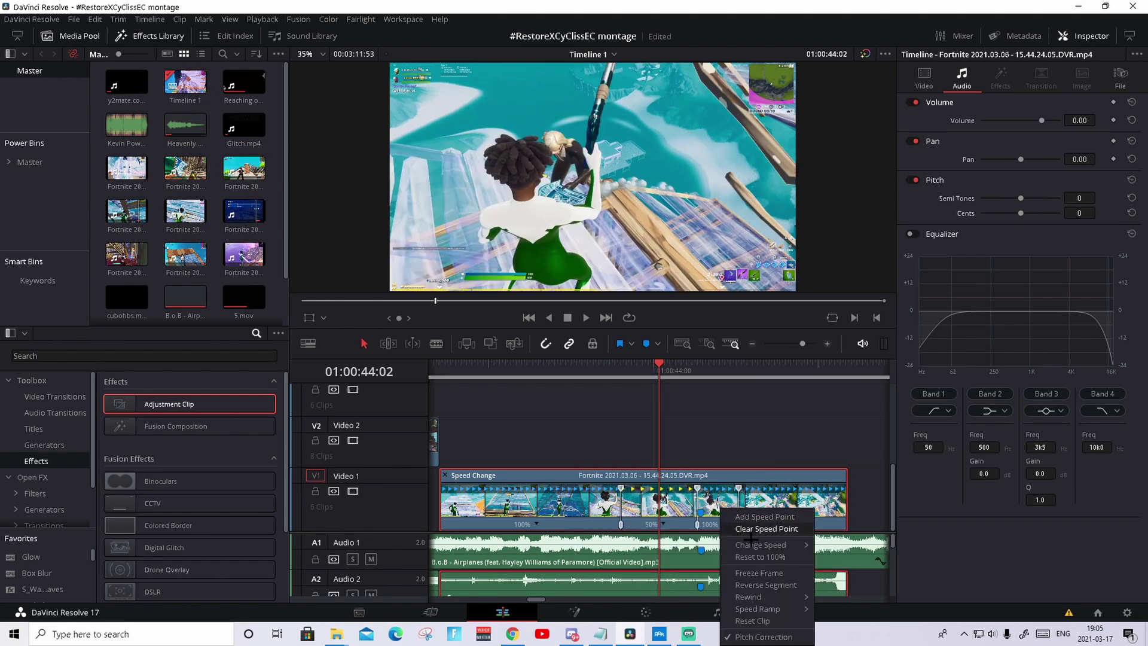
pyautogui.moveTo(762, 545)
pyautogui.click(849, 605)
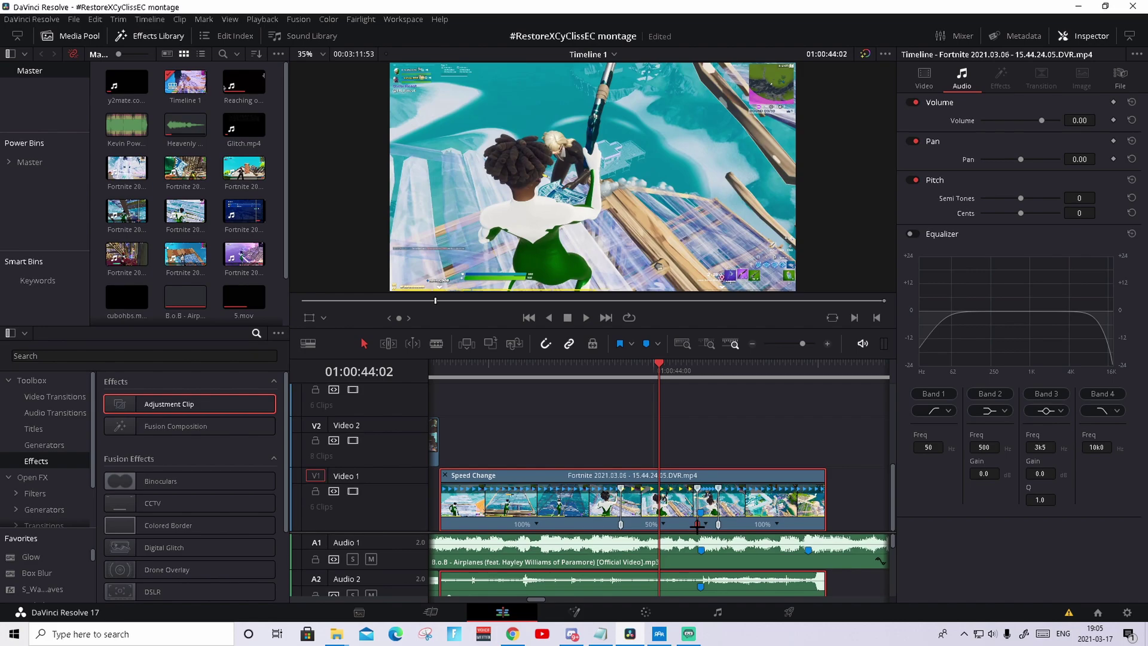
# - Shorten the 50% slow section and play back the speed ramp from before it
pyautogui.moveTo(695, 525); pyautogui.dragTo(674, 523)
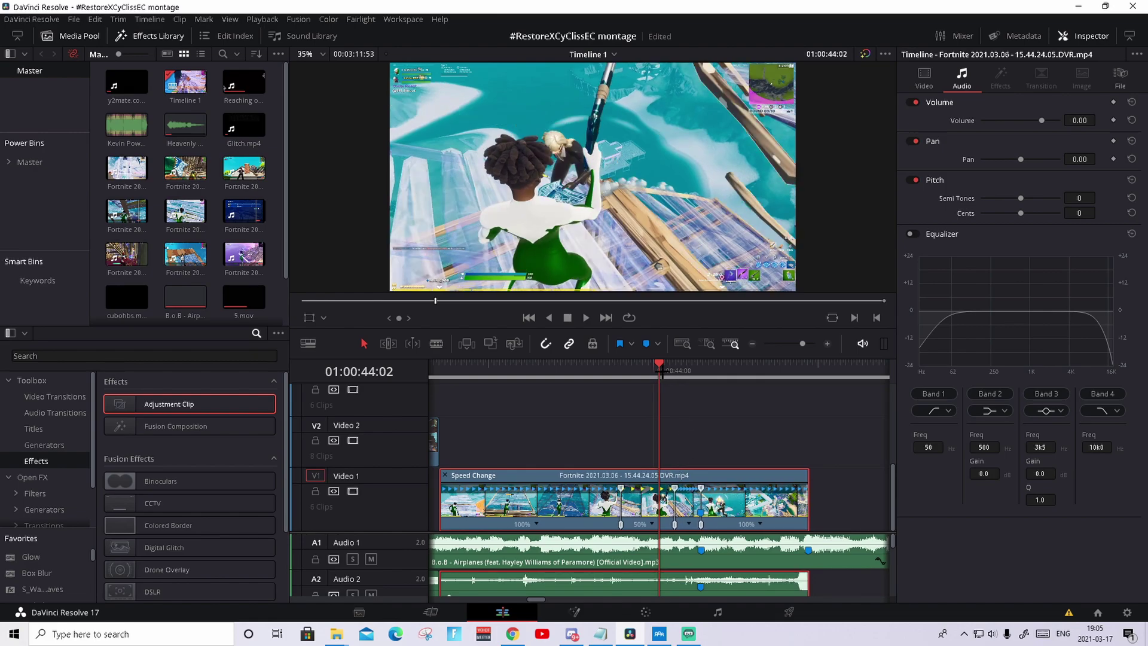
pyautogui.moveTo(660, 369); pyautogui.dragTo(599, 366)
pyautogui.press('space')
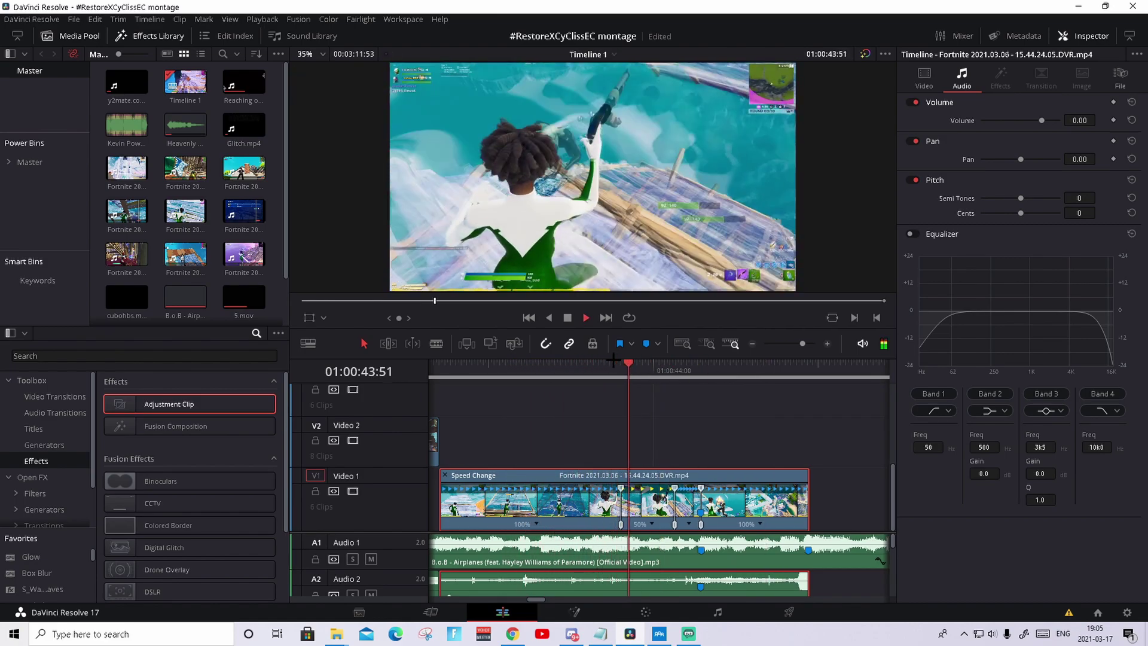
pyautogui.click(701, 366)
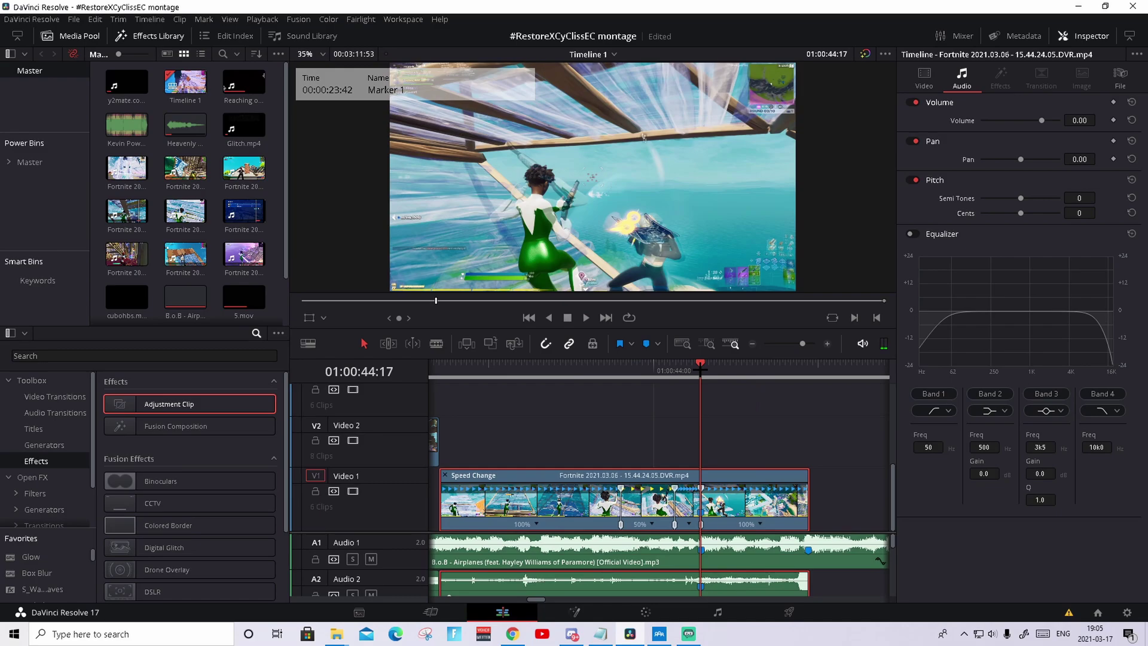
# - Check the last section's speed options without changes and park the playhead at 01:00:44:24
pyautogui.click(759, 524)
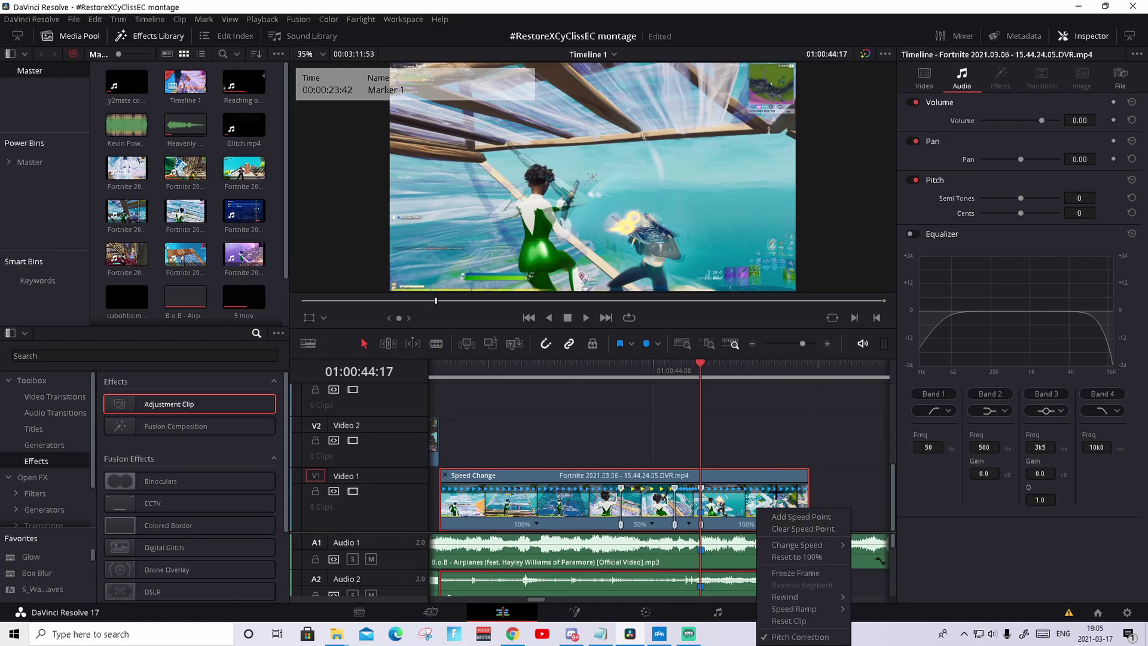
pyautogui.click(755, 487)
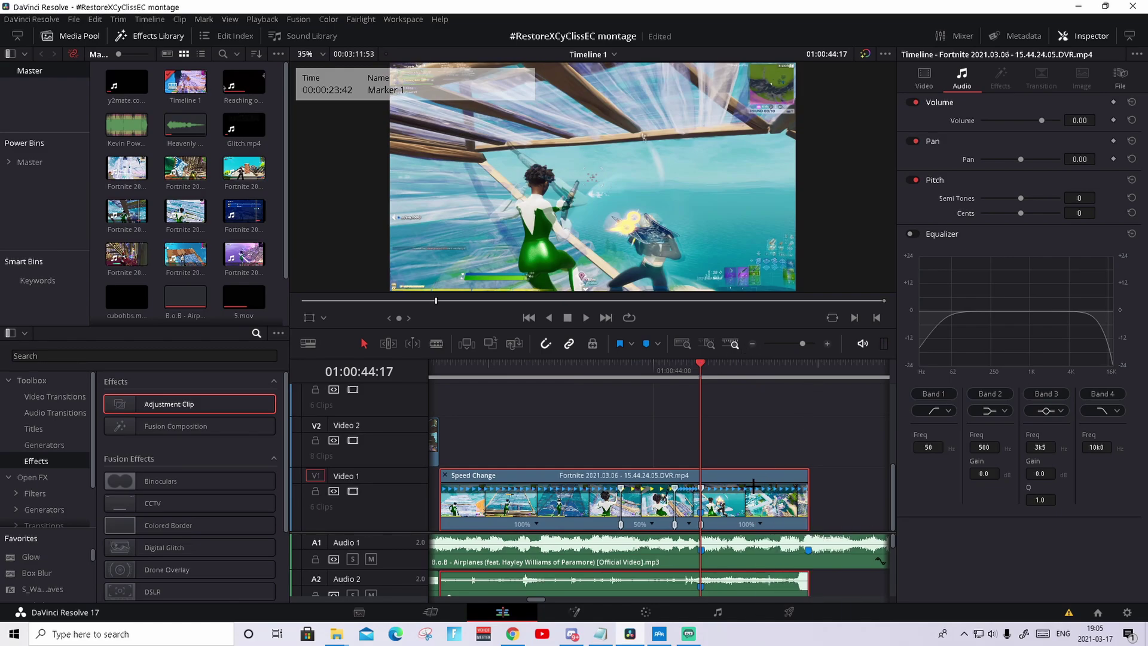
pyautogui.click(719, 367)
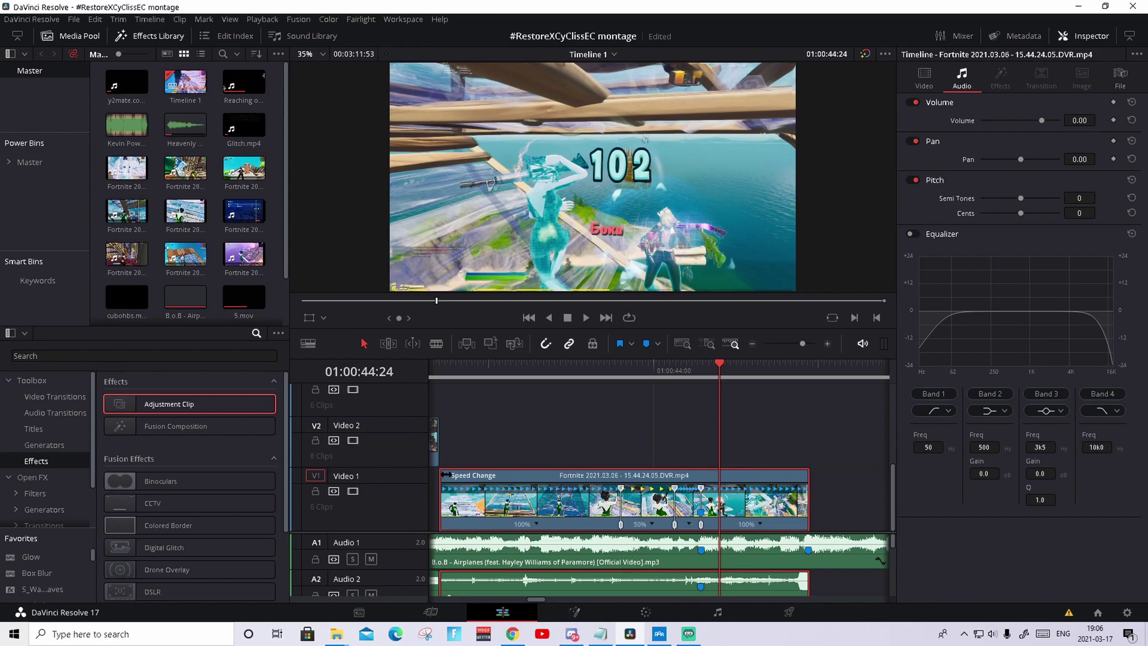
# - Hide the retime controls and blade the Fortnite clip exactly on Marker 1 at 01:00:44:17
pyautogui.hotkey('ctrl', 'r')
pyautogui.click(676, 364)
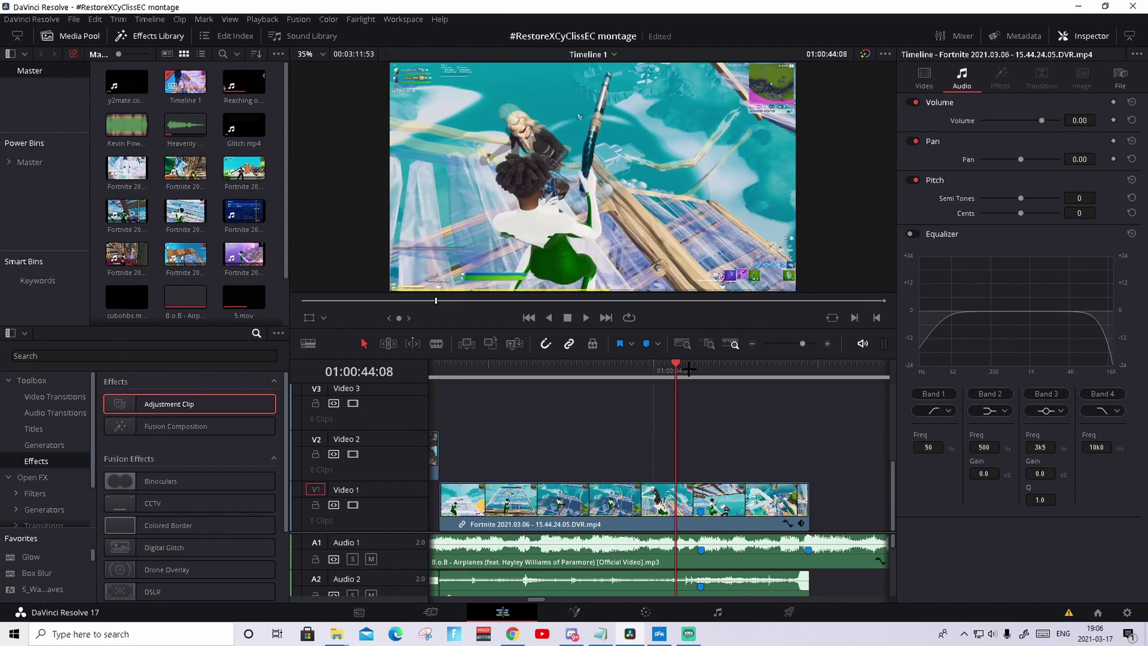
pyautogui.click(688, 368)
pyautogui.moveTo(692, 366); pyautogui.dragTo(700, 365)
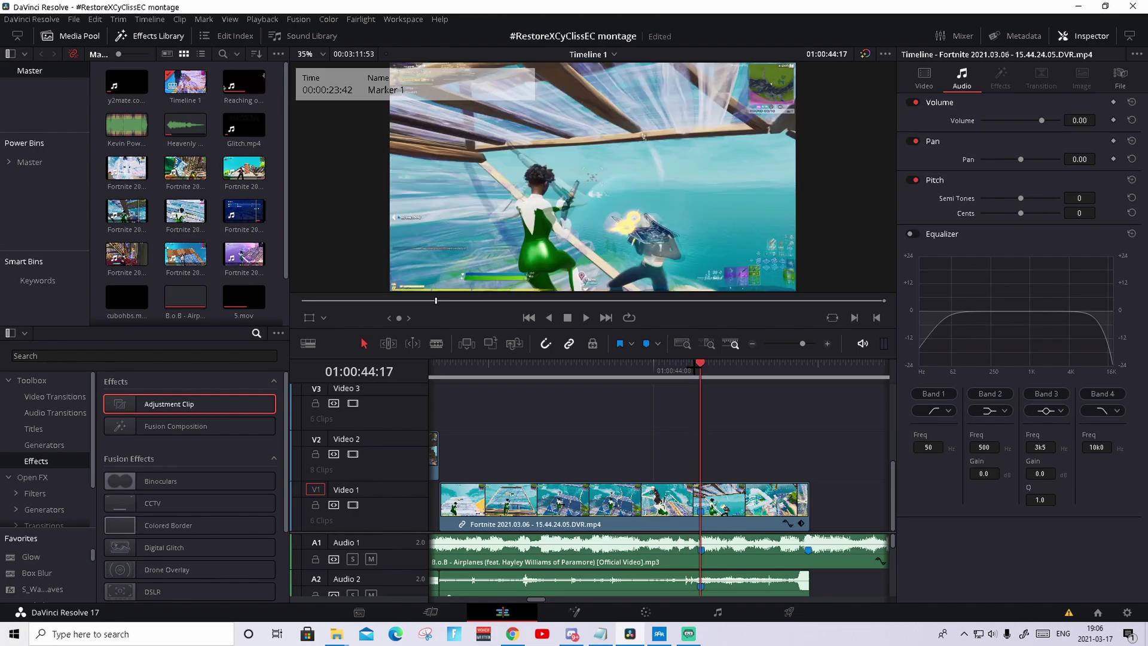
pyautogui.click(734, 499)
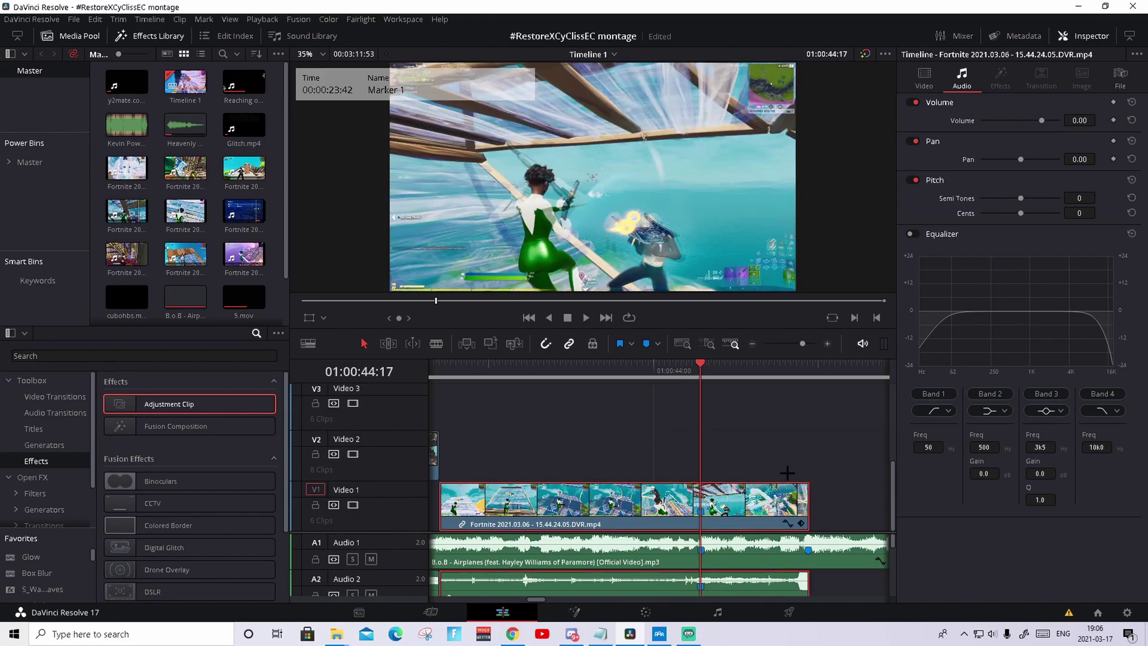
pyautogui.hotkey('ctrl', 'b')
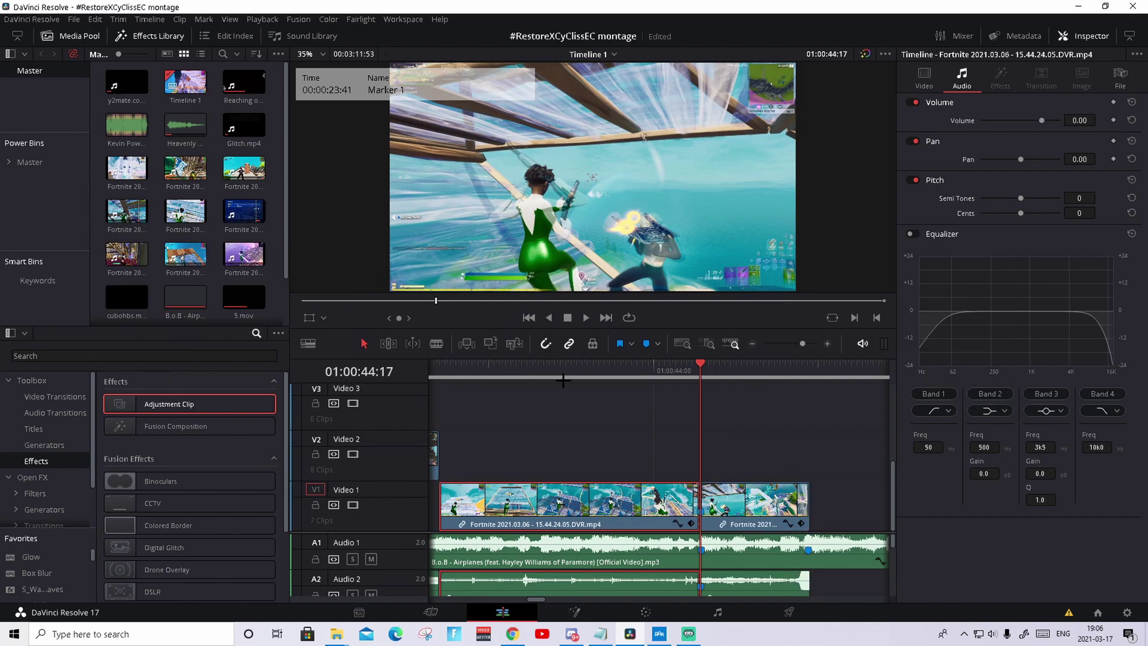
# - Search Open FX for 'uni.RG', drop uni.RGB Separation on the first clip piece, and show its settings
pyautogui.click(33, 477)
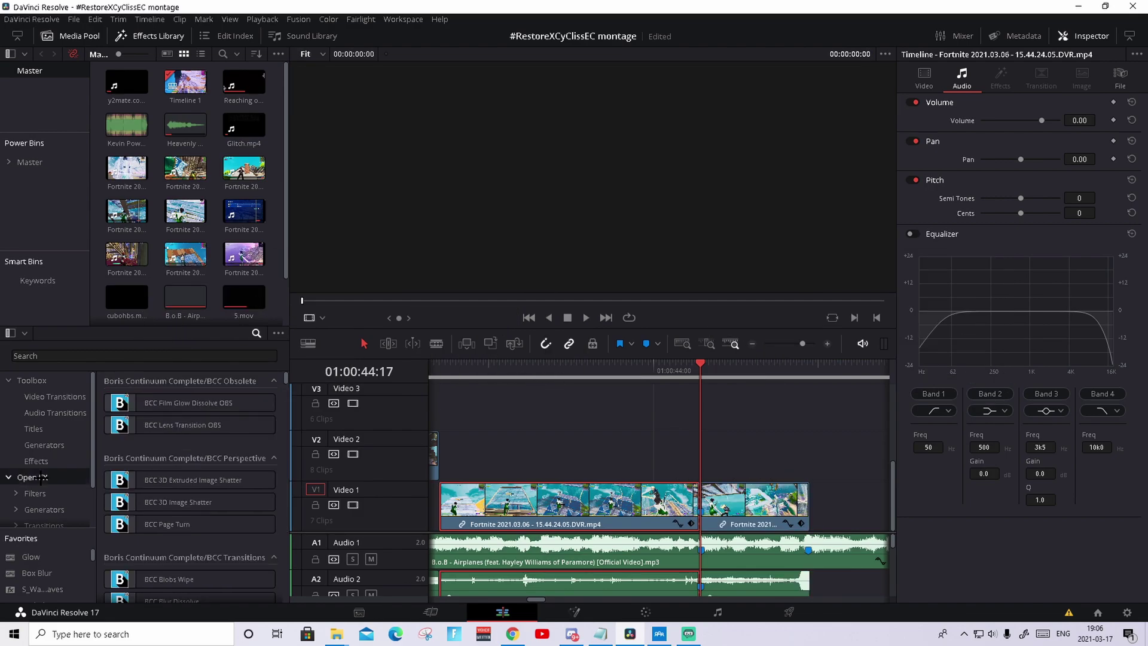
pyautogui.click(74, 353)
pyautogui.write('uni.RGB')
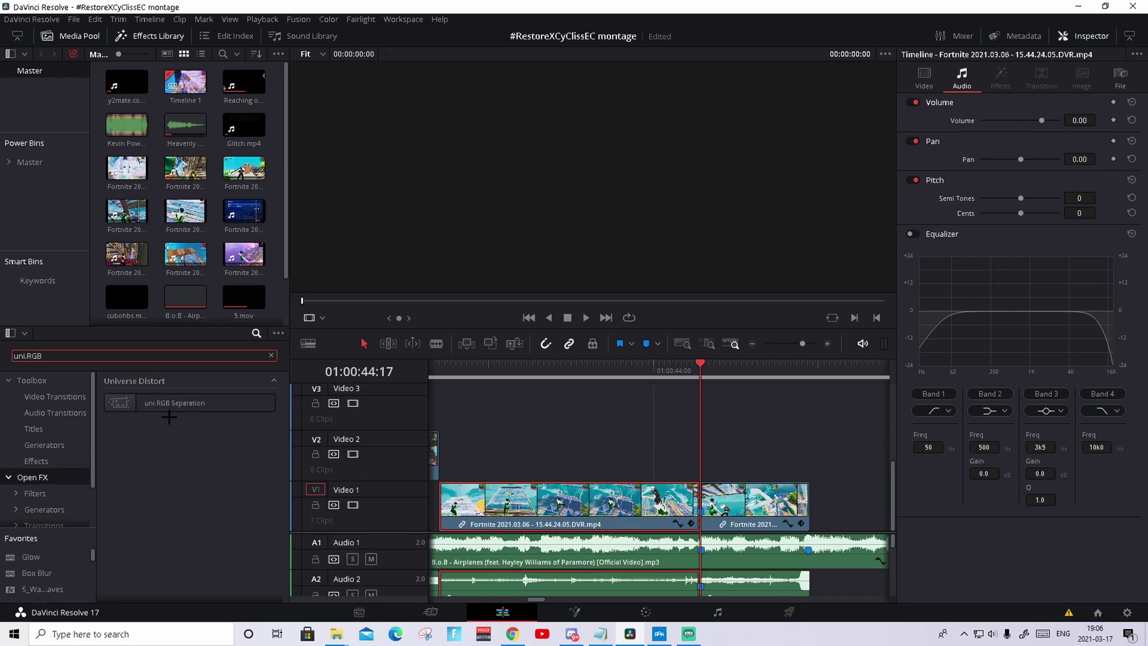
pyautogui.moveTo(174, 404); pyautogui.dragTo(628, 526)
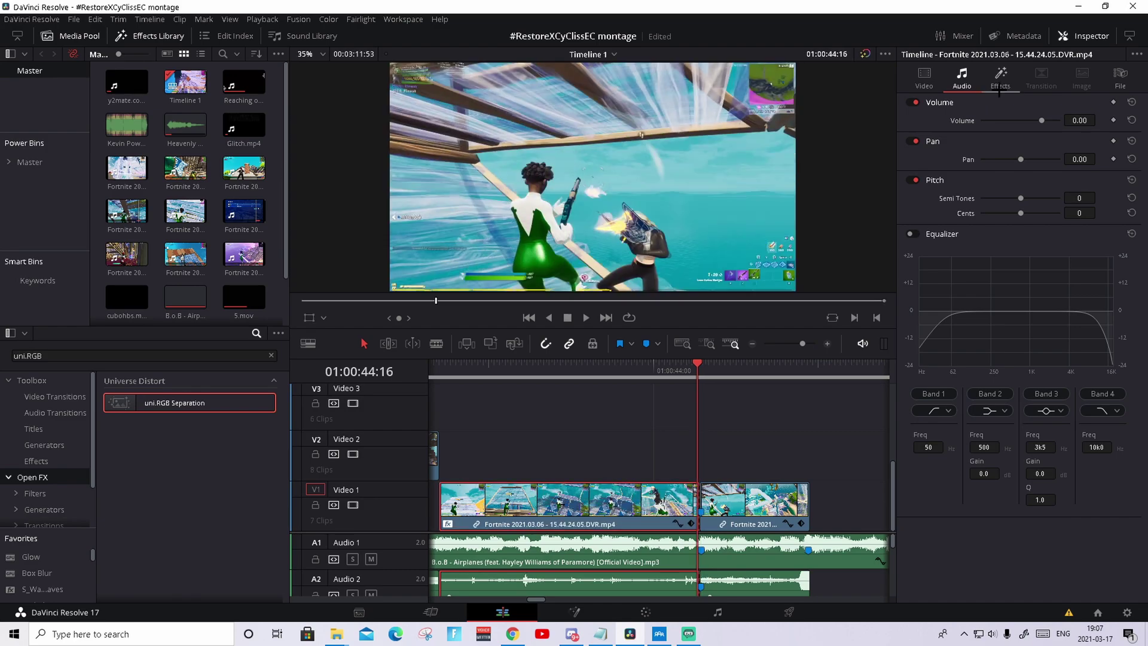
pyautogui.press('Left')
pyautogui.click(999, 87)
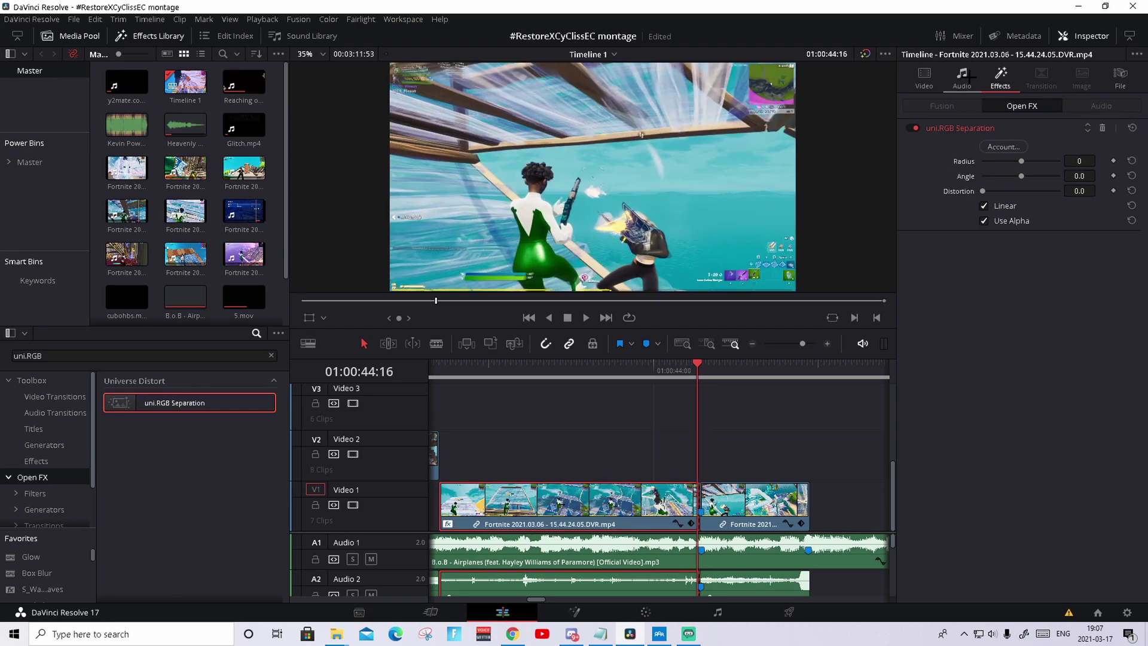
# - Keyframe Radius, Angle and Distortion at 01:00:44:16 and again 20 frames earlier at 01:00:43:56
pyautogui.press('Right')
pyautogui.press('Left')
pyautogui.click(1113, 161)
pyautogui.click(1113, 176)
pyautogui.click(1113, 190)
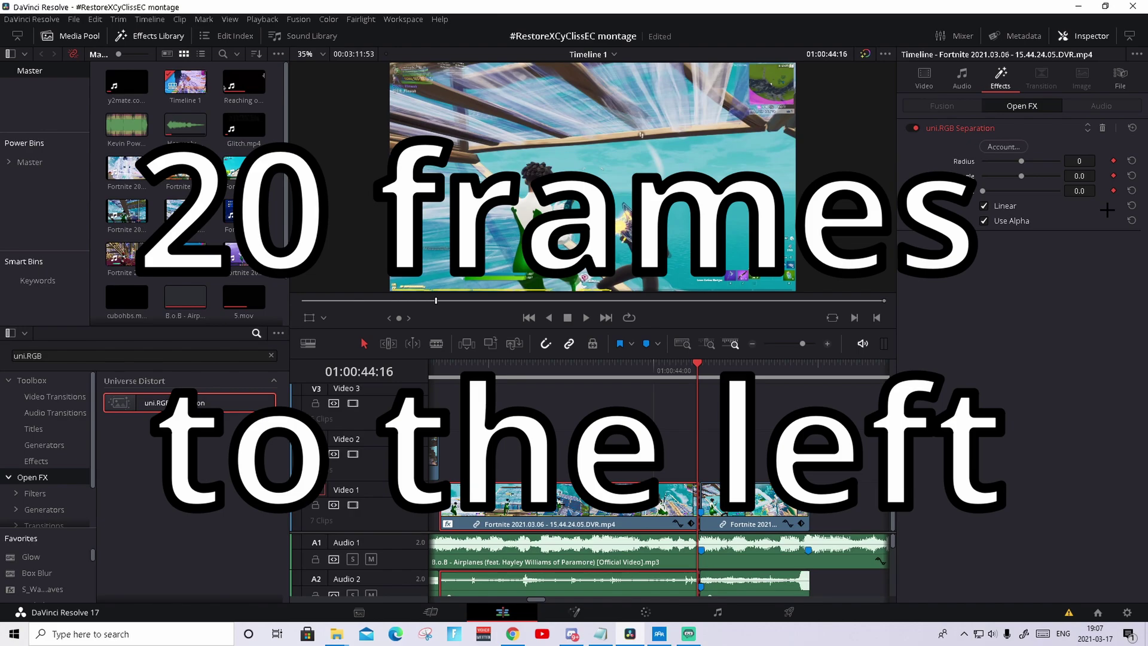
pyautogui.press('Left')
pyautogui.press('Left')
pyautogui.press('Left')
pyautogui.press('Left')
pyautogui.press('Left')
pyautogui.press('Left')
pyautogui.press('Left')
pyautogui.press('Left')
pyautogui.press('Left')
pyautogui.press('Left')
pyautogui.press('Left')
pyautogui.press('Left')
pyautogui.press('Left')
pyautogui.press('Left')
pyautogui.press('Left')
pyautogui.press('Left')
pyautogui.press('Left')
pyautogui.press('Left')
pyautogui.press('Left')
pyautogui.press('Left')
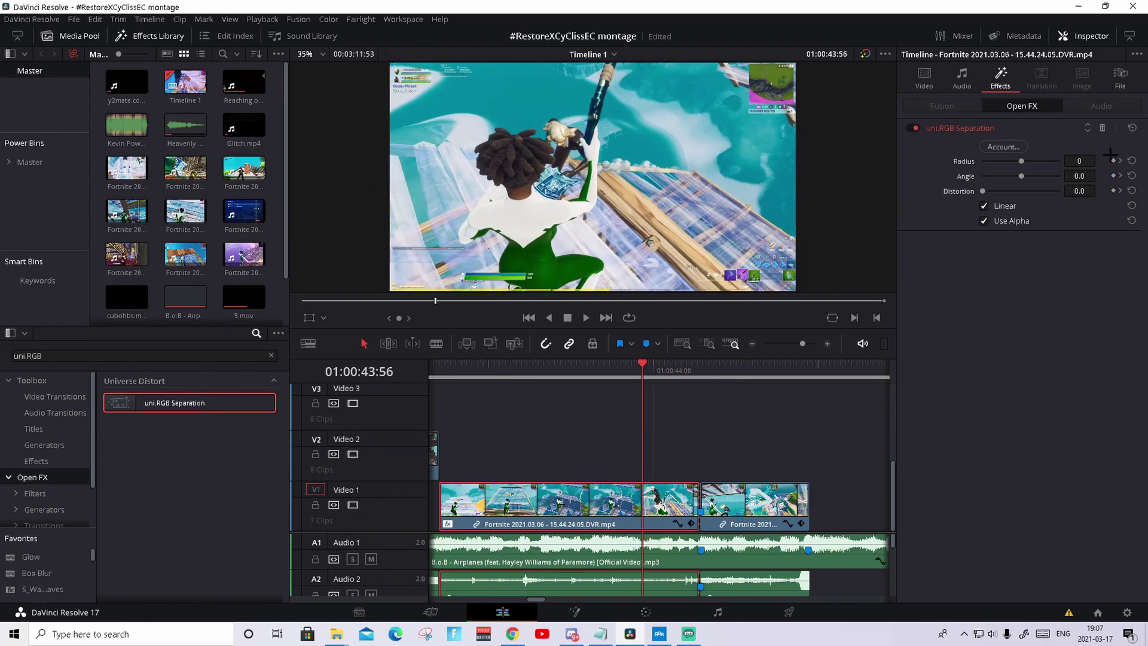
pyautogui.click(1113, 161)
pyautogui.click(1113, 175)
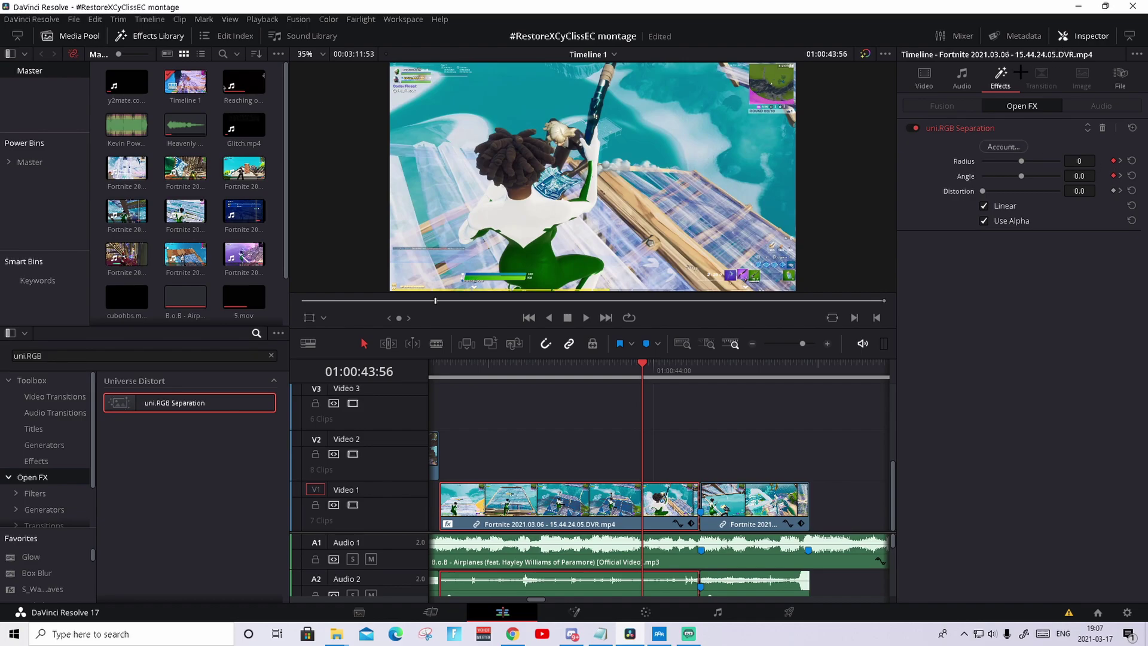
pyautogui.click(1113, 190)
# - At 01:00:44:16, set Radius -23, Angle -40.7 and Distortion 100
pyautogui.moveTo(674, 366); pyautogui.dragTo(700, 363)
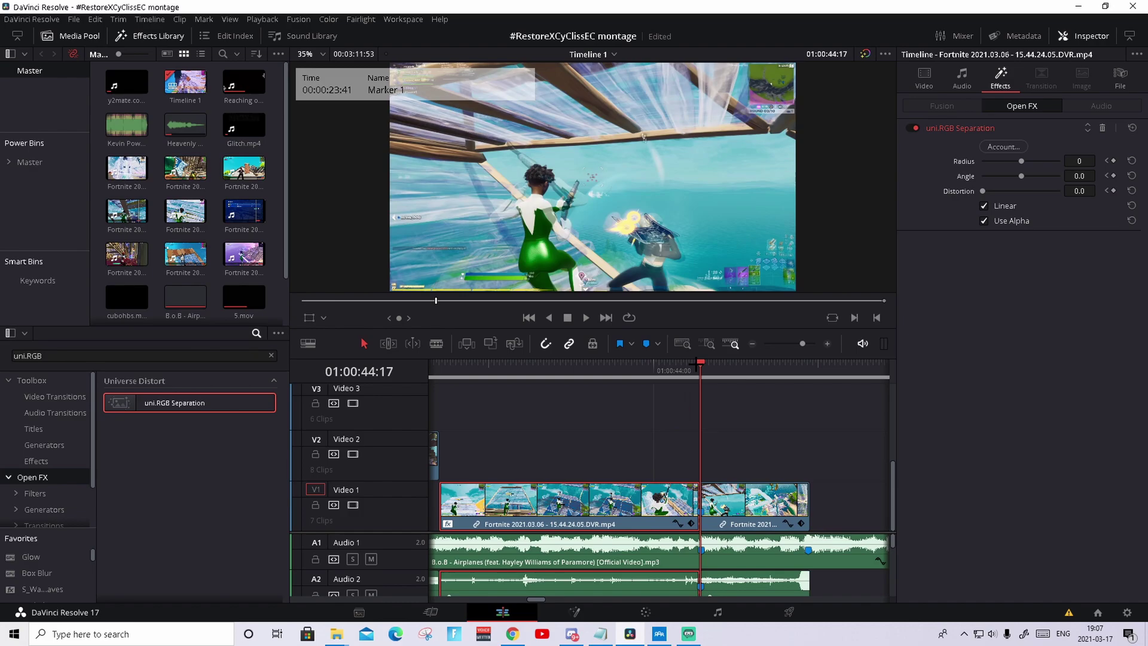
pyautogui.press('Left')
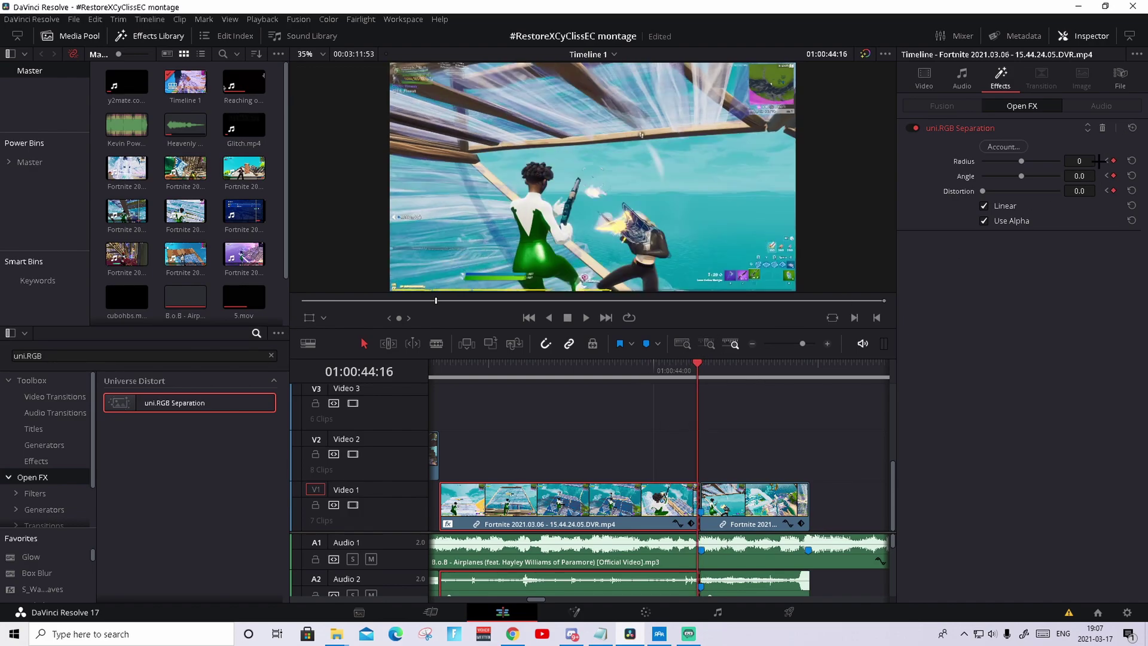
pyautogui.moveTo(1099, 161); pyautogui.dragTo(1099, 160)
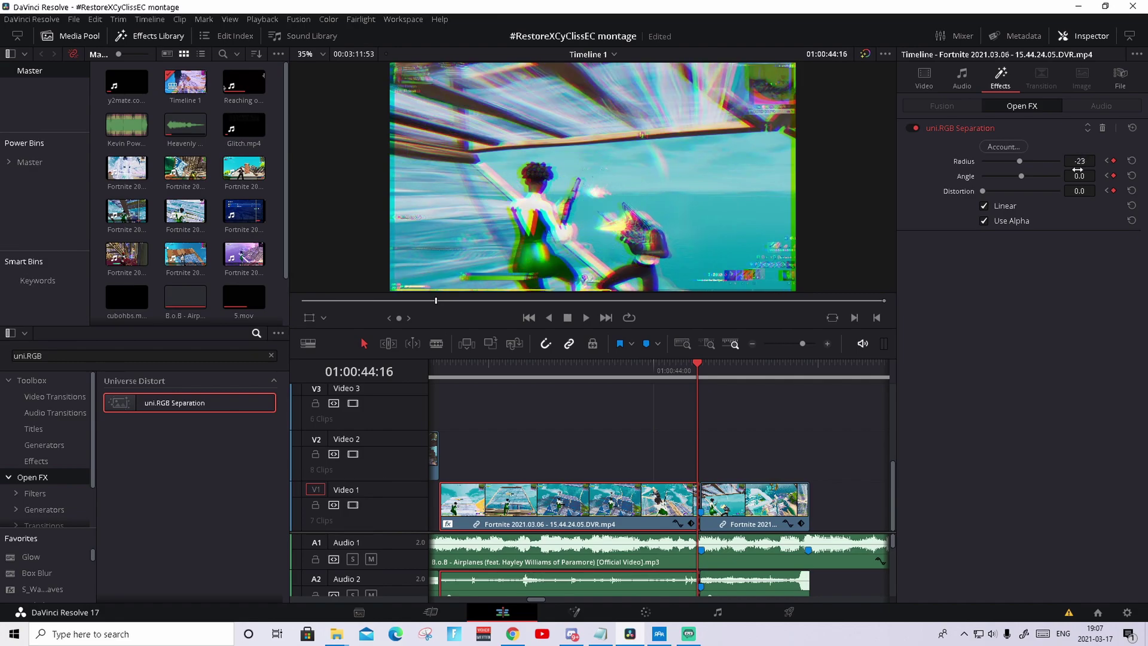
pyautogui.moveTo(1079, 176); pyautogui.dragTo(1079, 176)
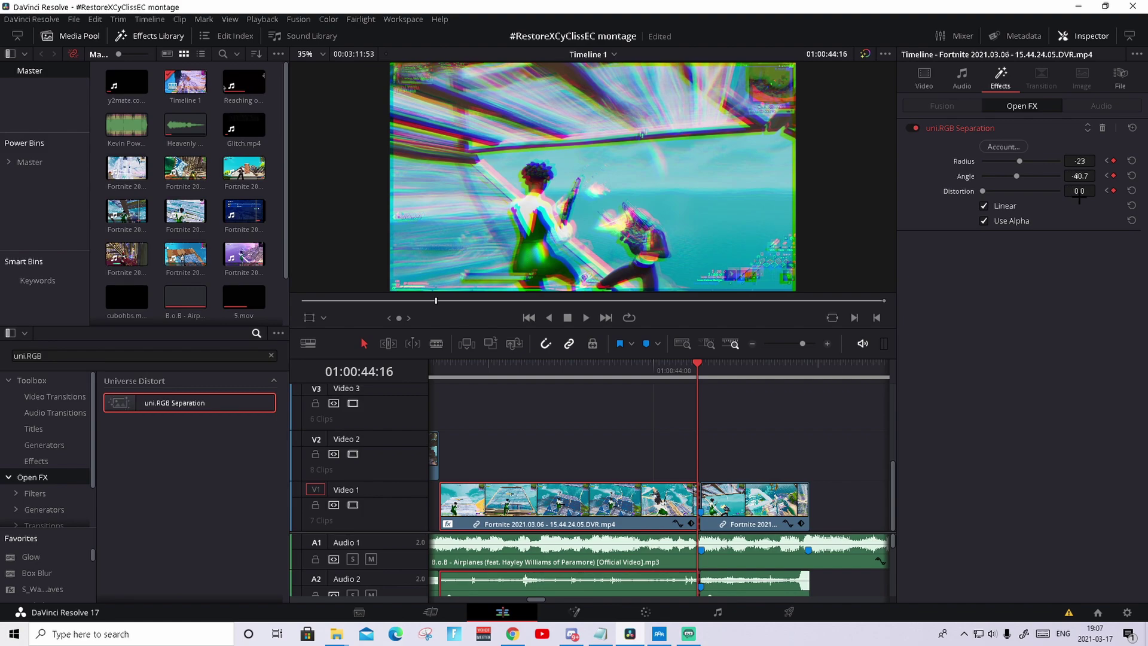
pyautogui.moveTo(1078, 191); pyautogui.dragTo(1098, 190)
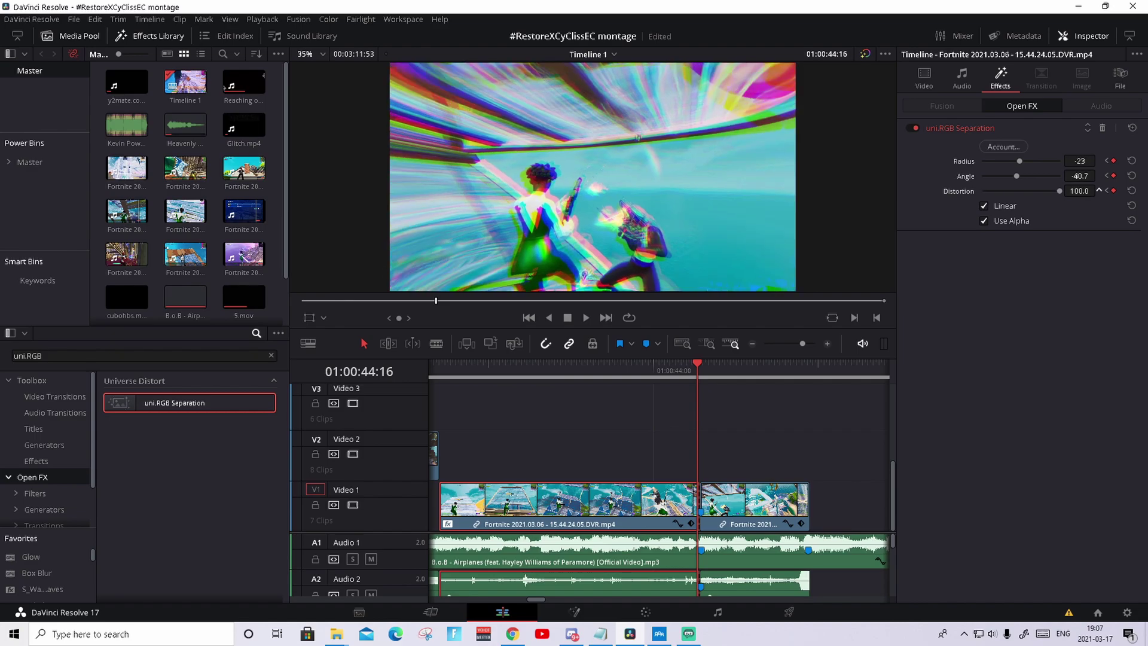
pyautogui.click(1106, 191)
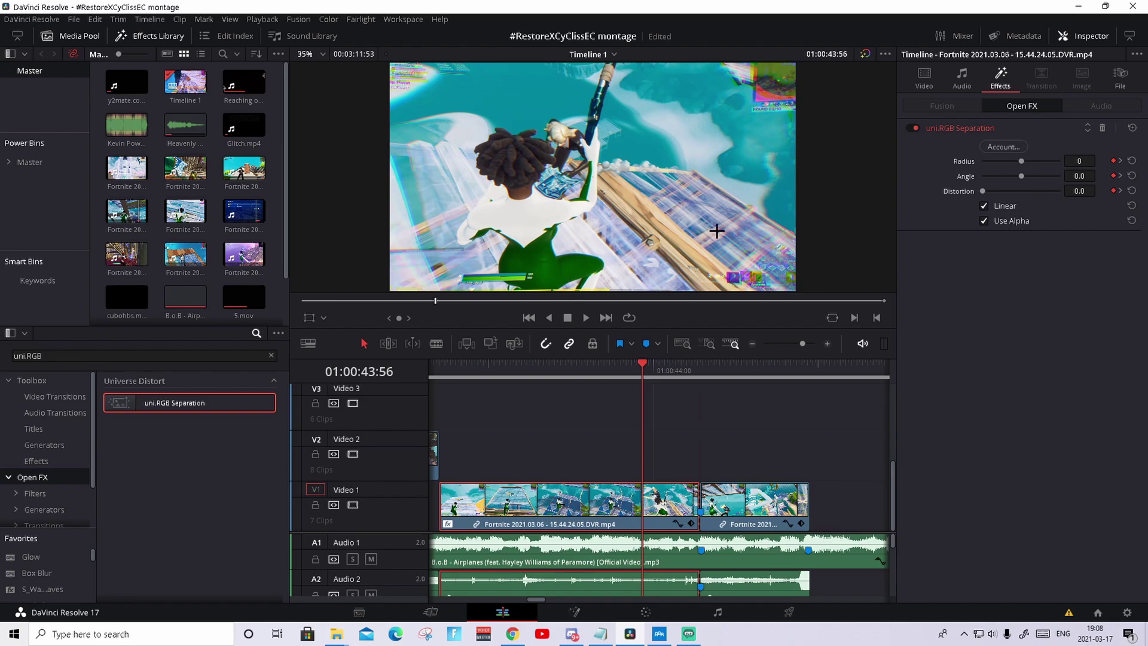
# - Play through the RGB Separation build-up, then select the second Fortnite clip at Marker 1
pyautogui.press('space')
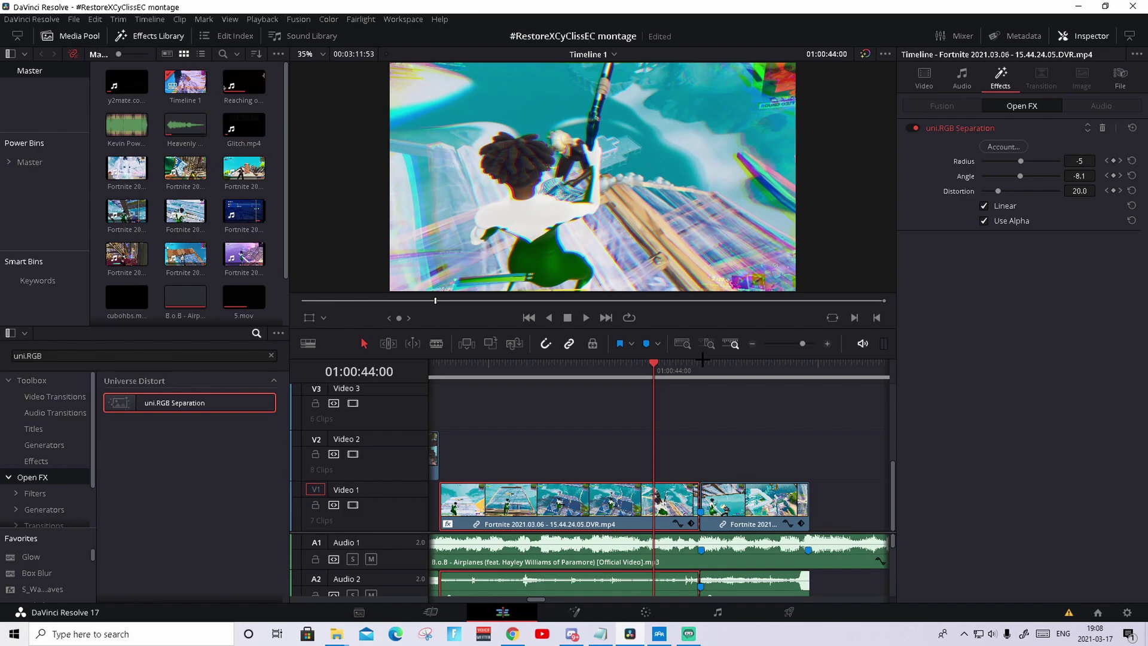
pyautogui.click(700, 362)
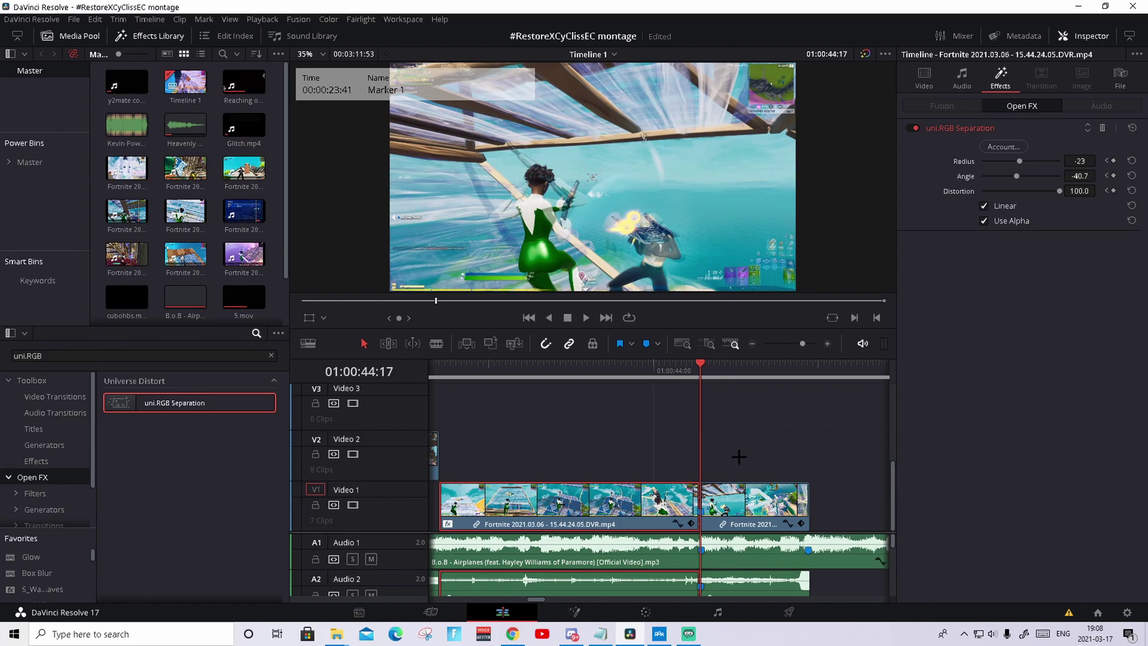
pyautogui.click(756, 509)
pyautogui.press('Right')
pyautogui.press('Left')
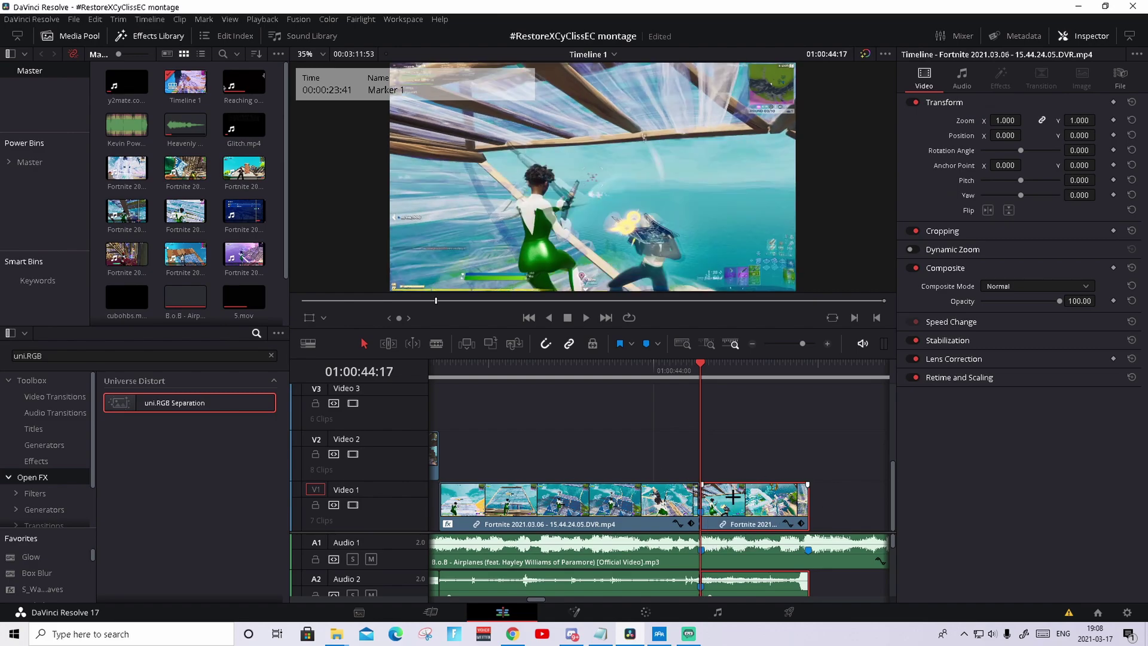
# - Search 'S_shake', drop Sapphire S_Shake on the second Fortnite clip, and dismiss the preset browser
pyautogui.tripleClick(74, 352)
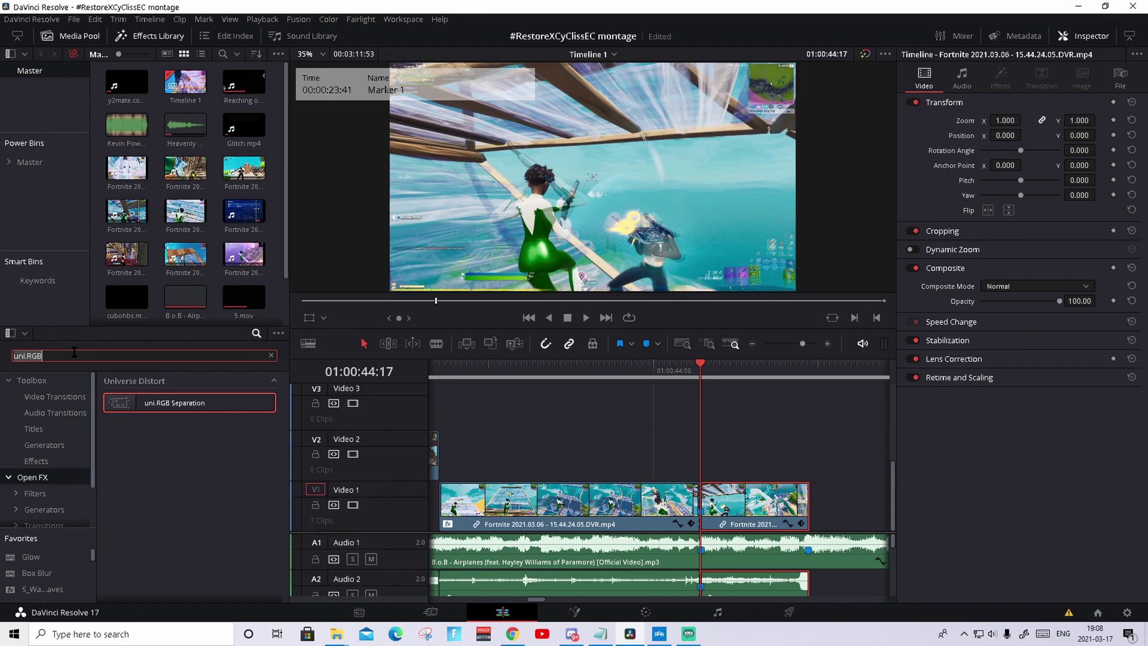
pyautogui.write('S_shake')
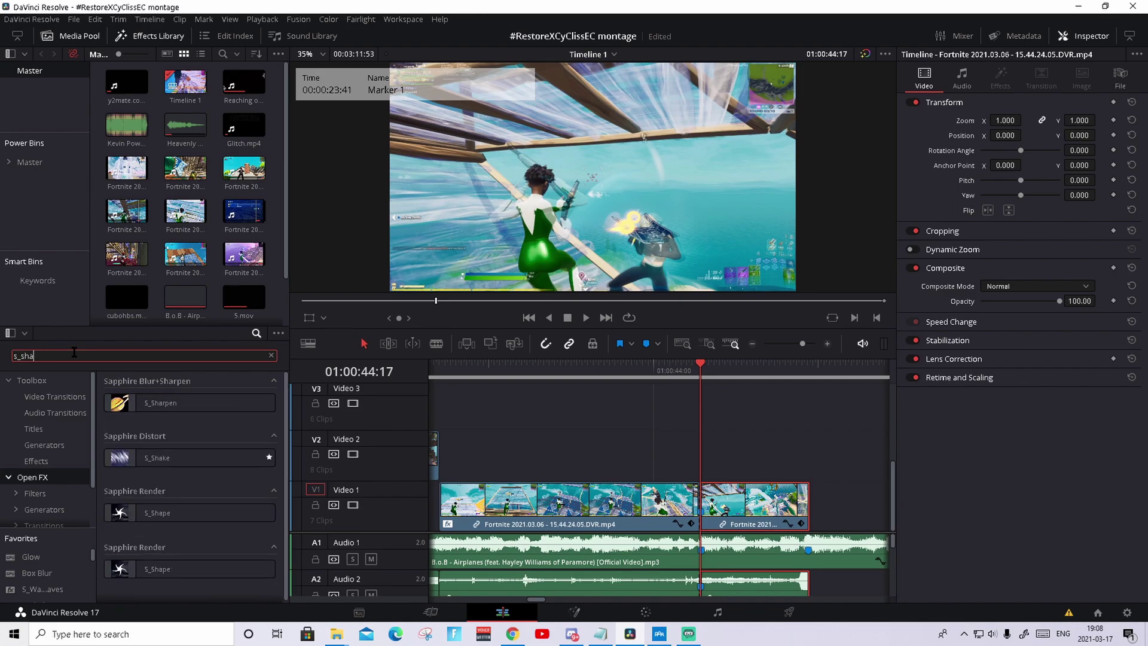
pyautogui.moveTo(179, 403); pyautogui.dragTo(745, 518)
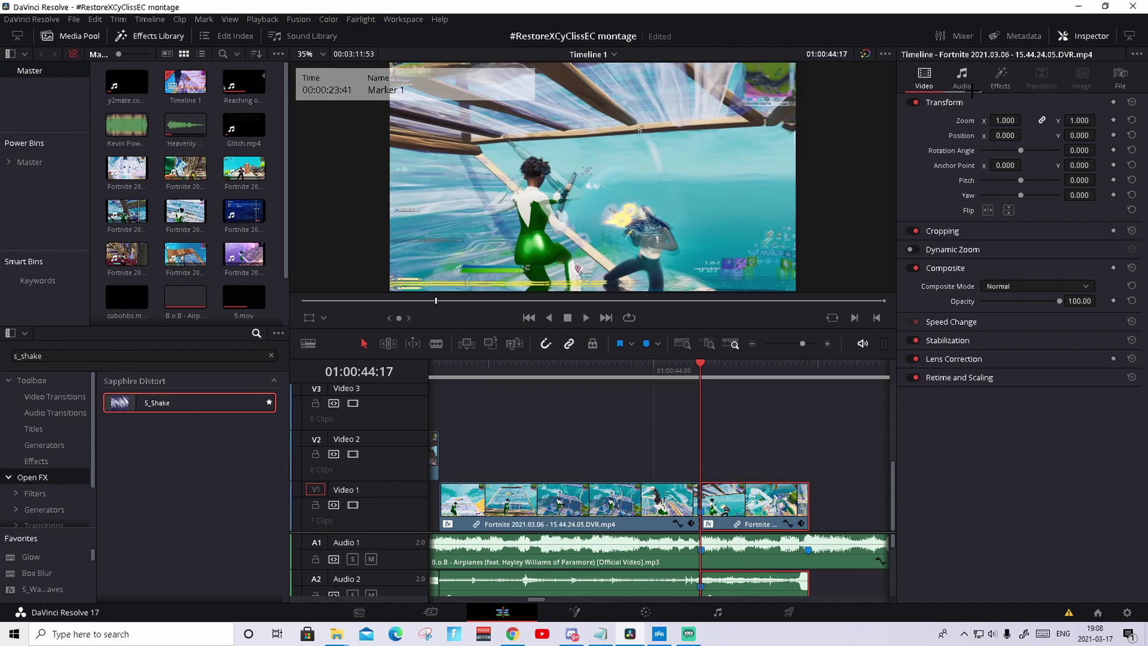
pyautogui.click(1000, 76)
pyautogui.click(945, 145)
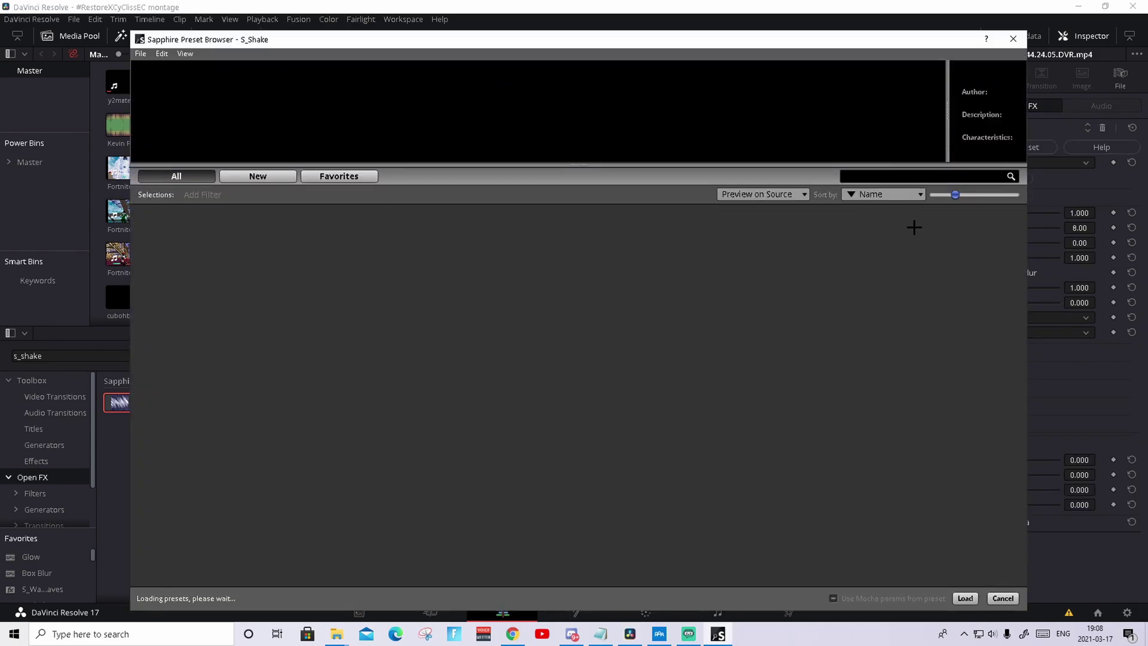
pyautogui.press('Escape')
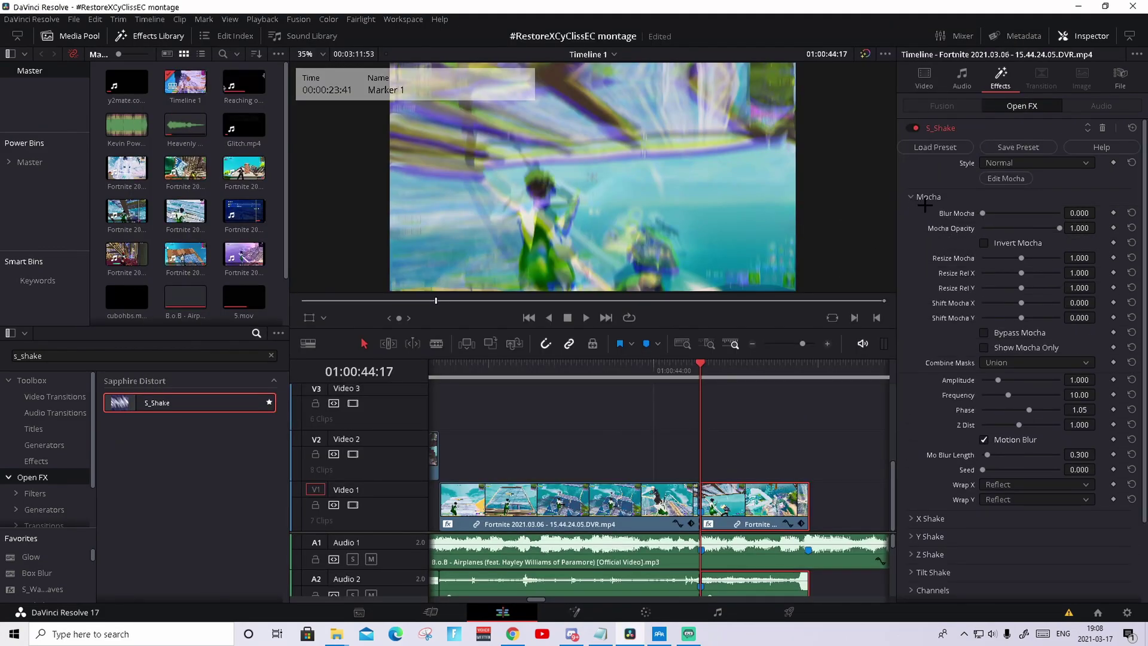
# - Expand the X Shake, Y Shake, Z Shake and Tilt Shake groups in the S_Shake settings
pyautogui.scroll(-1, 914, 244)
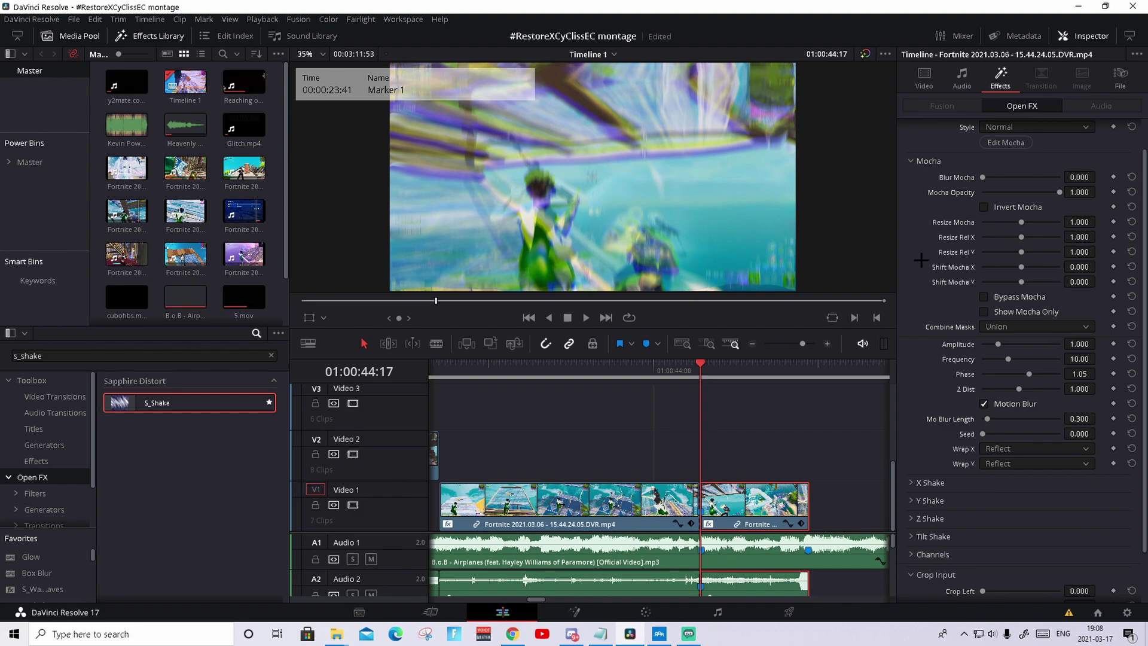
pyautogui.scroll(-1, 921, 269)
pyautogui.click(912, 442)
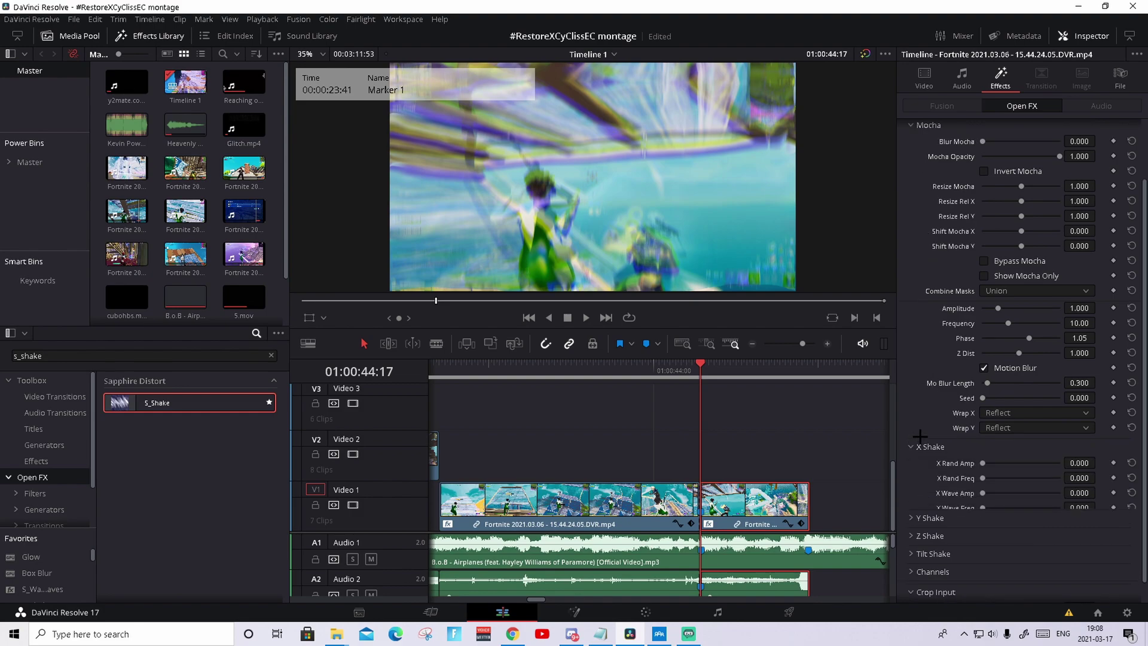
pyautogui.scroll(-2, 912, 445)
pyautogui.click(909, 469)
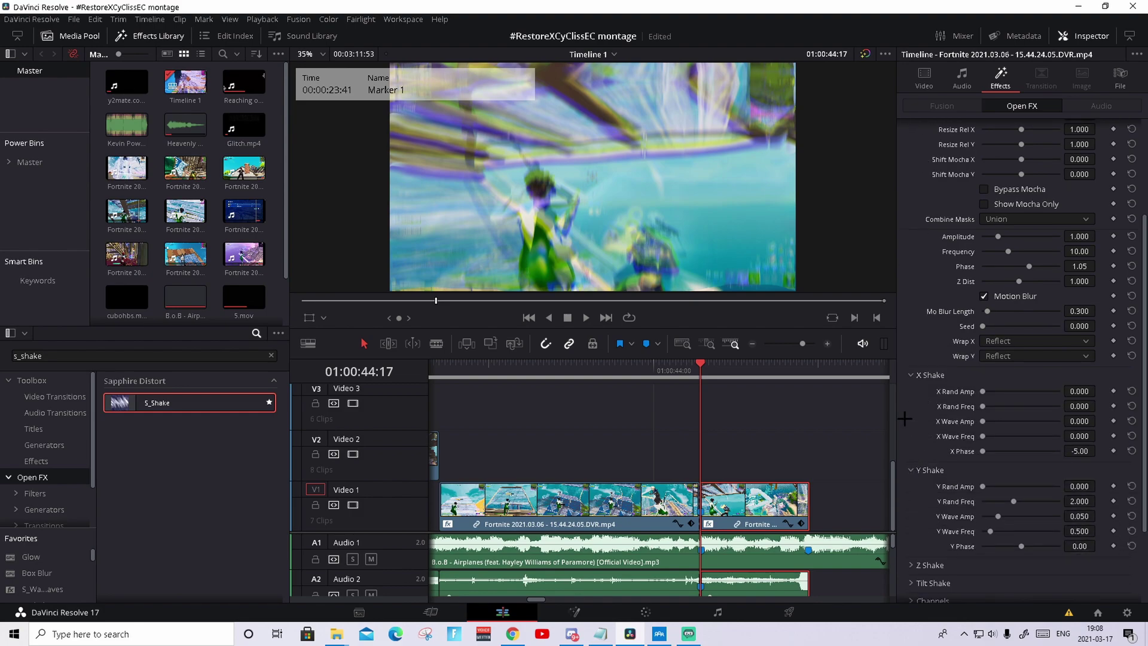
pyautogui.scroll(-2, 909, 469)
pyautogui.click(911, 494)
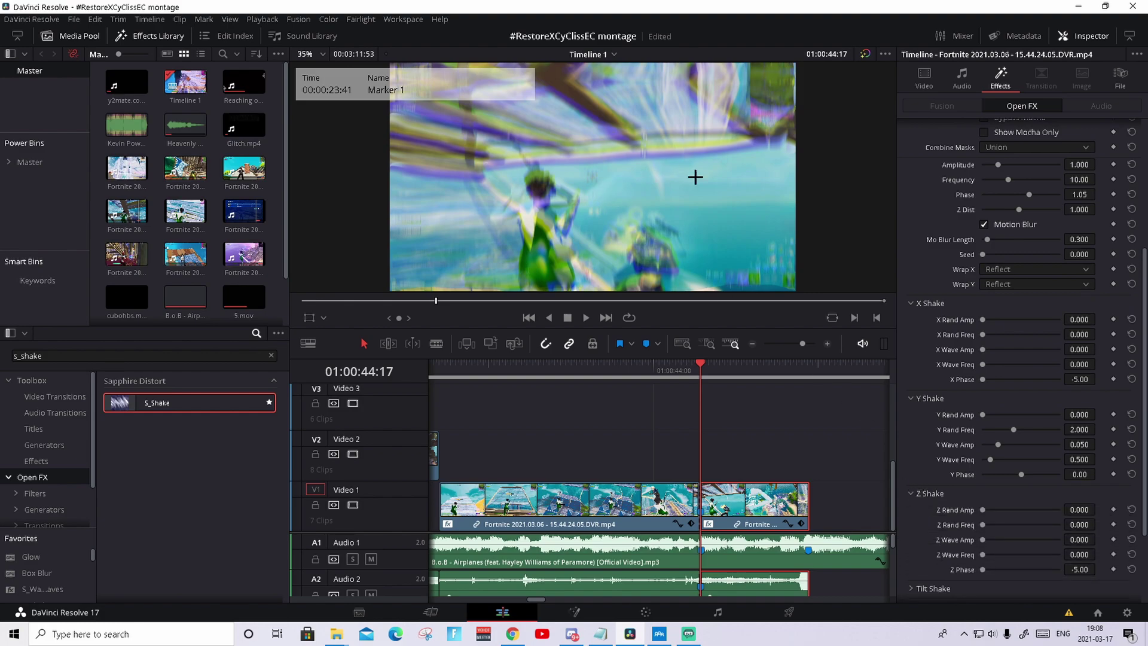
pyautogui.scroll(-2, 985, 366)
pyautogui.click(911, 516)
# - Expand the Channels group, collapse and reopen it, then collapse the Mocha group
pyautogui.scroll(-3, 911, 516)
pyautogui.click(909, 504)
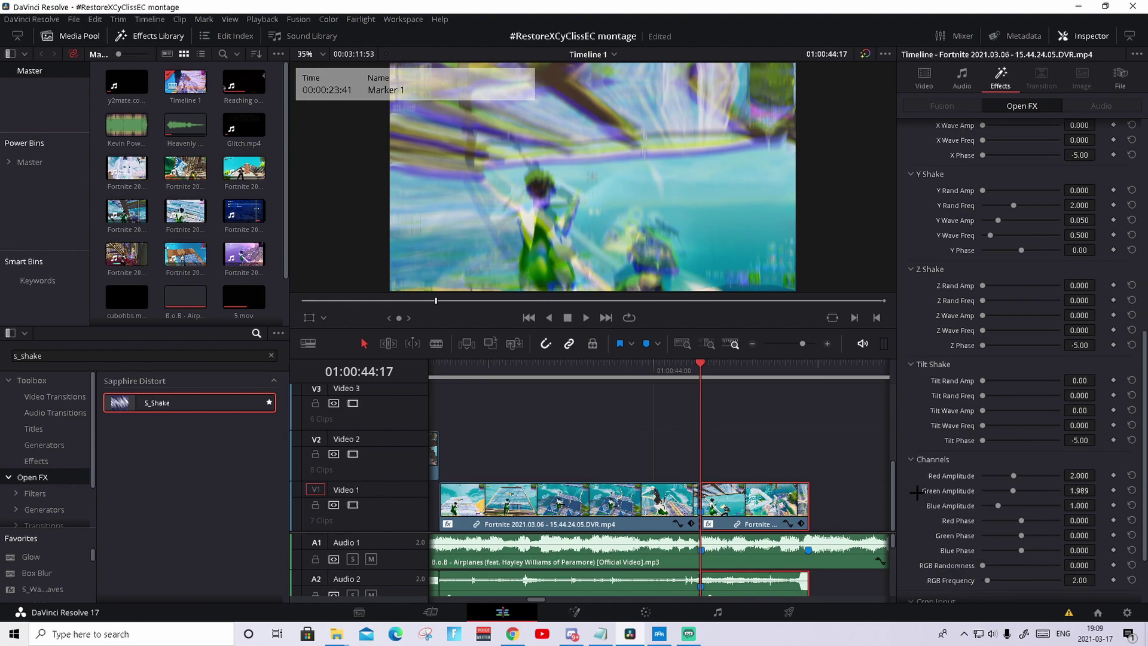
pyautogui.scroll(-2, 909, 504)
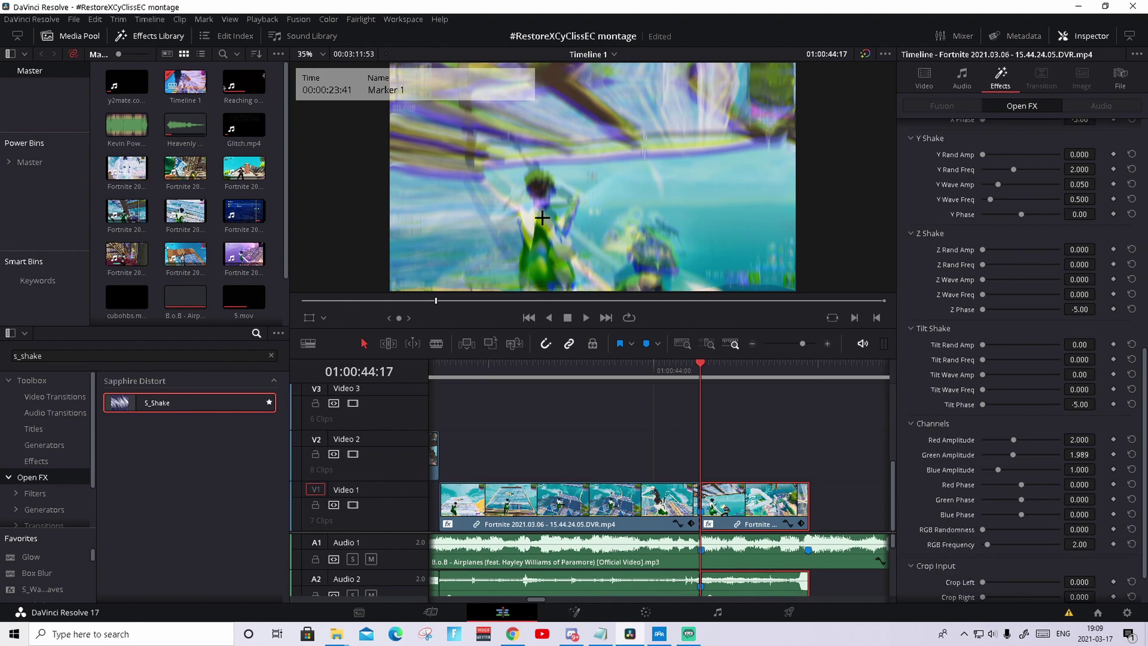
pyautogui.click(935, 424)
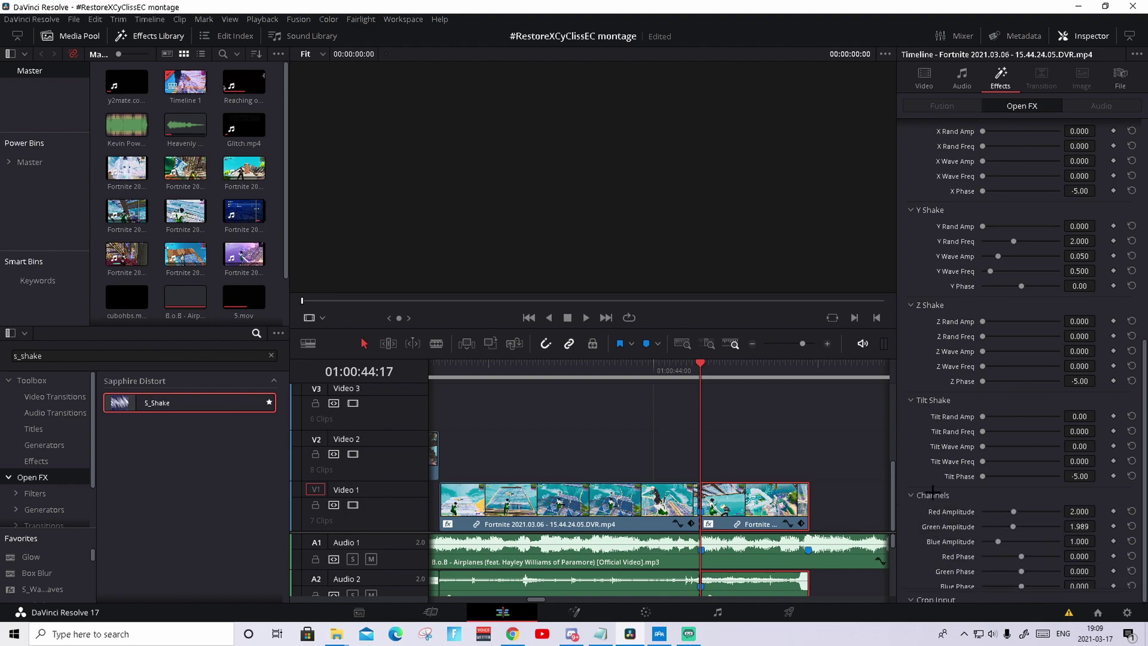
pyautogui.click(935, 494)
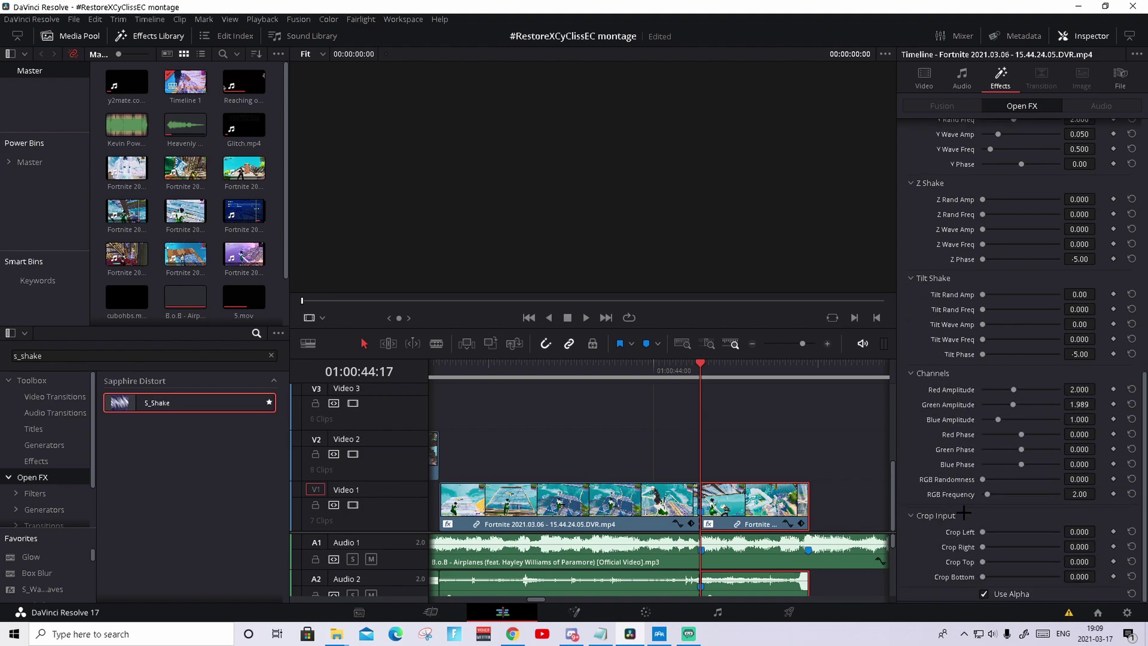
pyautogui.scroll(6, 956, 460)
pyautogui.scroll(3, 962, 389)
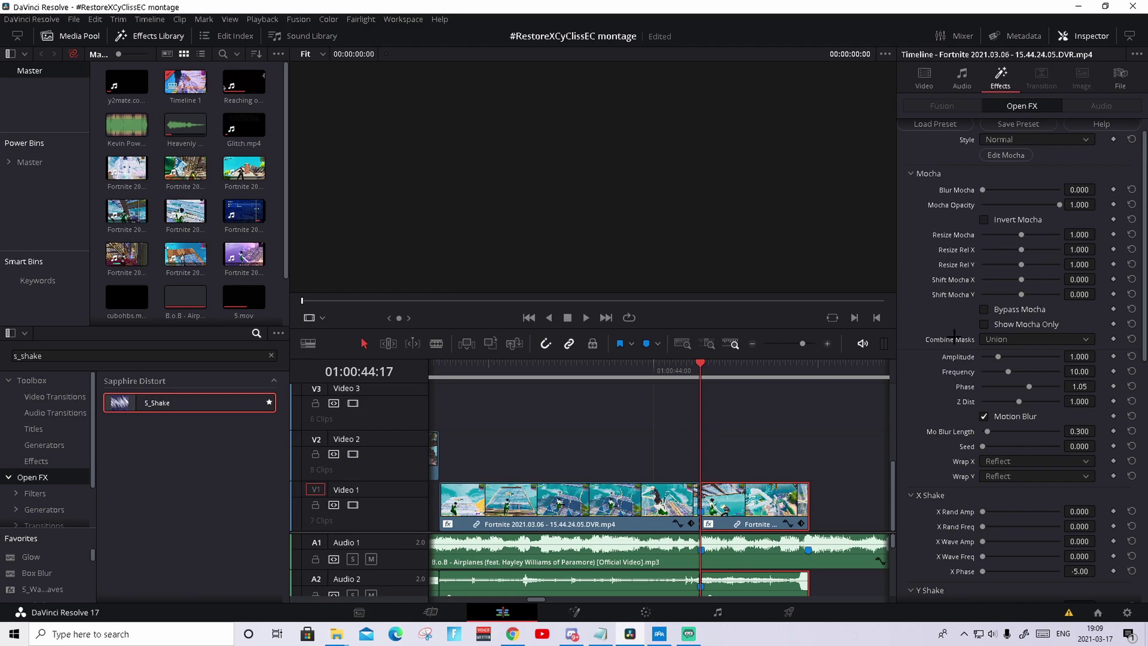
pyautogui.click(928, 197)
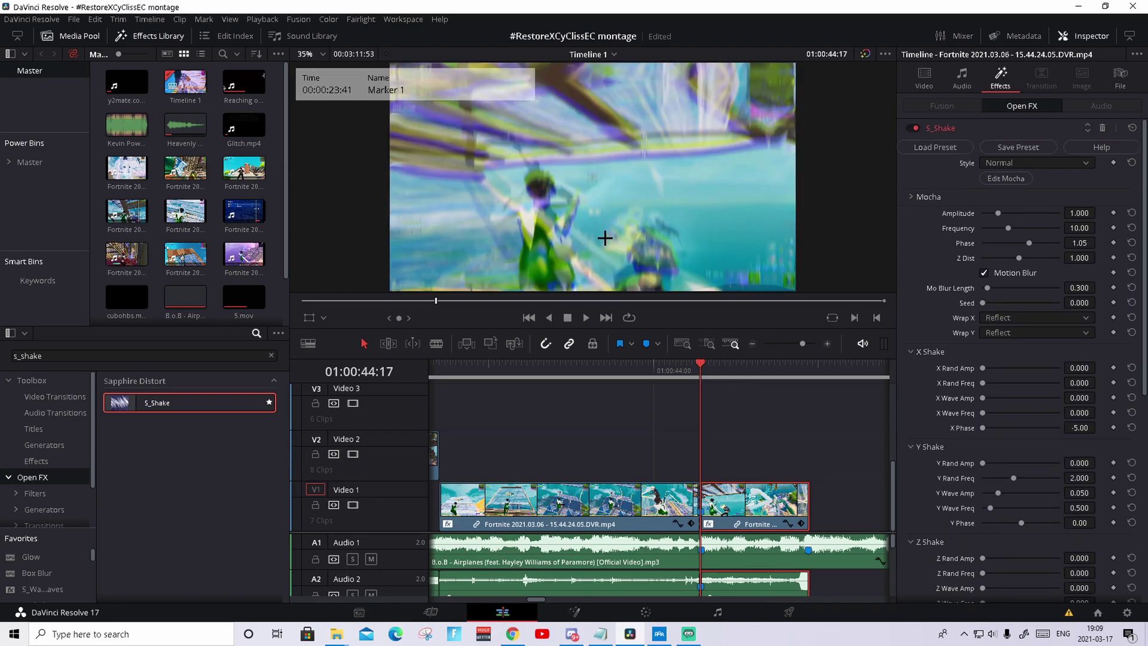
# - Keyframe Amplitude from 1.000 at 01:00:44:17 to 0 at 01:00:44:32, then clear the 'S_shake' search
pyautogui.click(1112, 213)
pyautogui.press('space')
pyautogui.press('space')
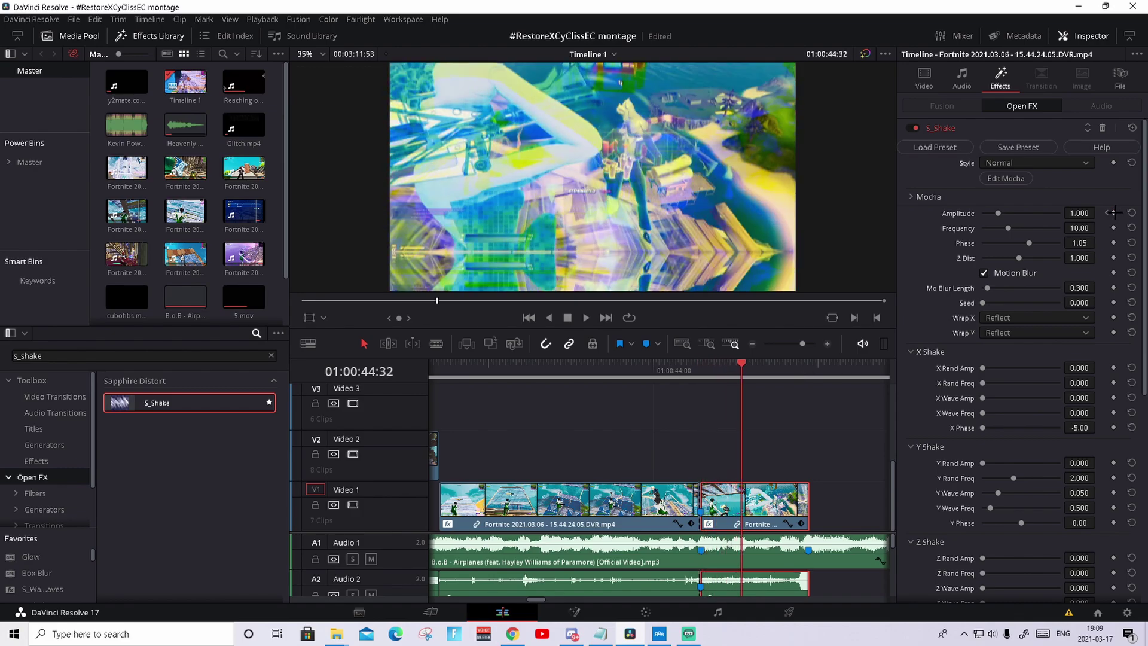
pyautogui.doubleClick(1079, 213)
pyautogui.write('0')
pyautogui.press('Return')
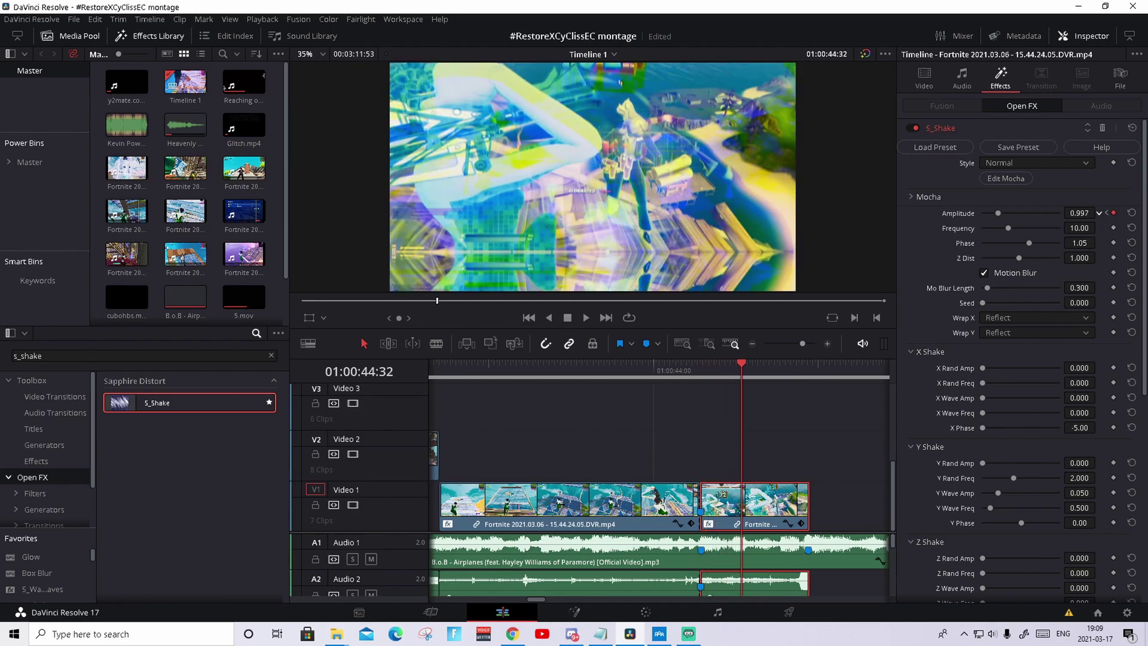
pyautogui.moveTo(741, 363)
pyautogui.mouseDown()
pyautogui.moveTo(700, 363)
pyautogui.moveTo(733, 362)
pyautogui.moveTo(707, 370)
pyautogui.mouseUp()
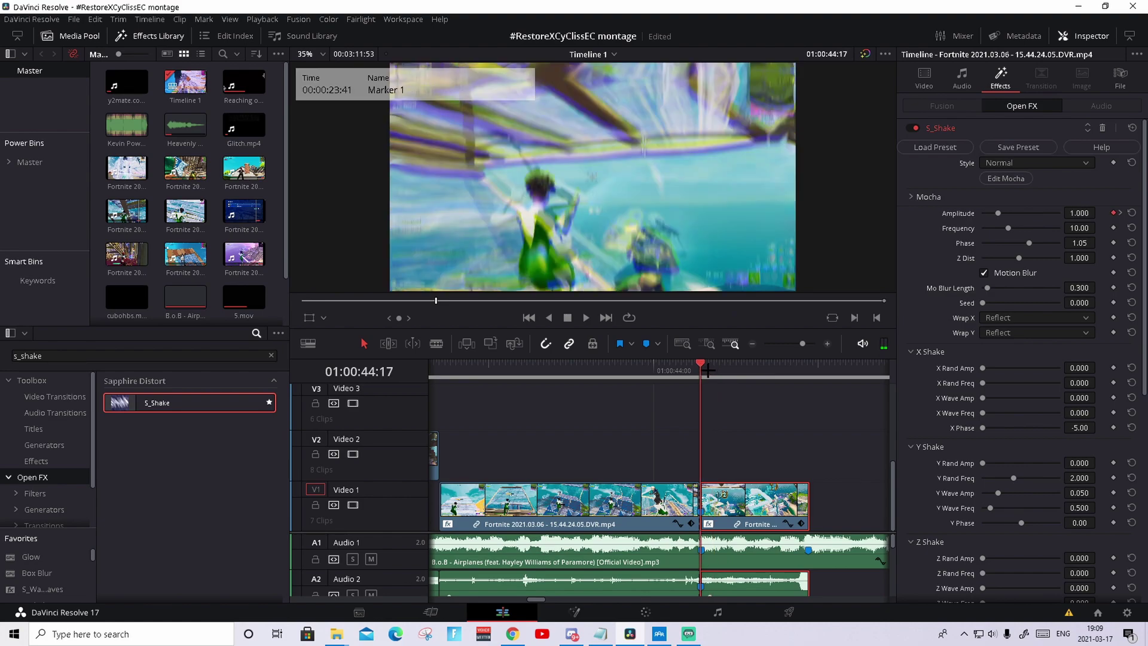
pyautogui.doubleClick(236, 355)
pyautogui.press('BackSpace')
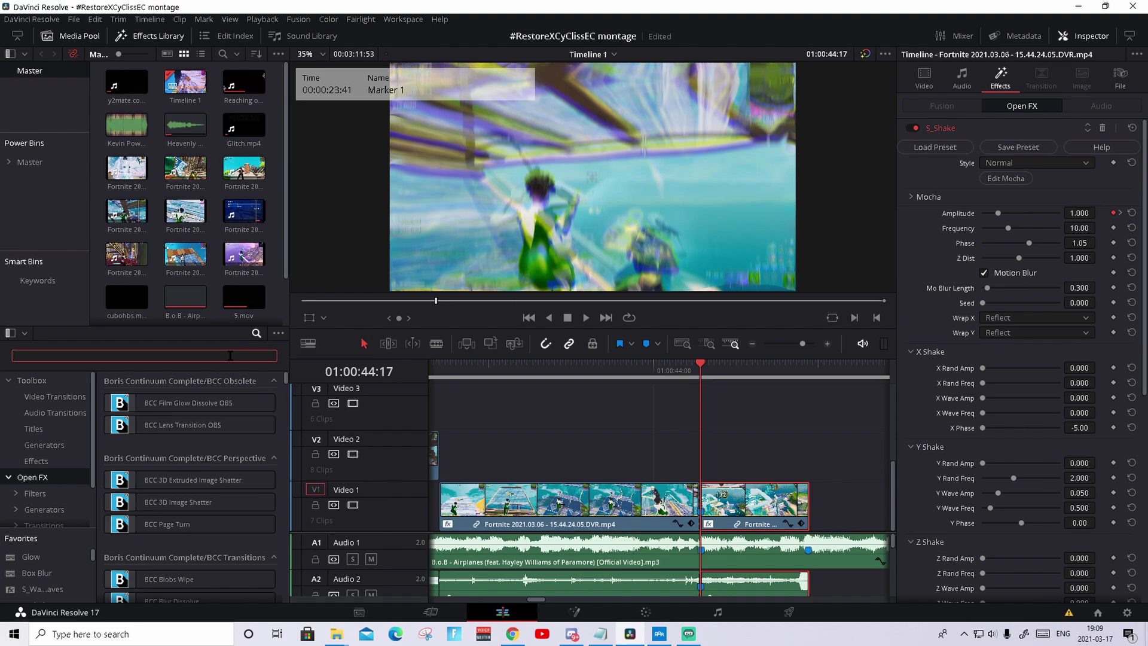
# - Apply Sapphire S_Glow to the second Fortnite clip with a magenta colour and Brightness 2.525
pyautogui.write('s_glow')
pyautogui.moveTo(156, 403); pyautogui.dragTo(771, 508)
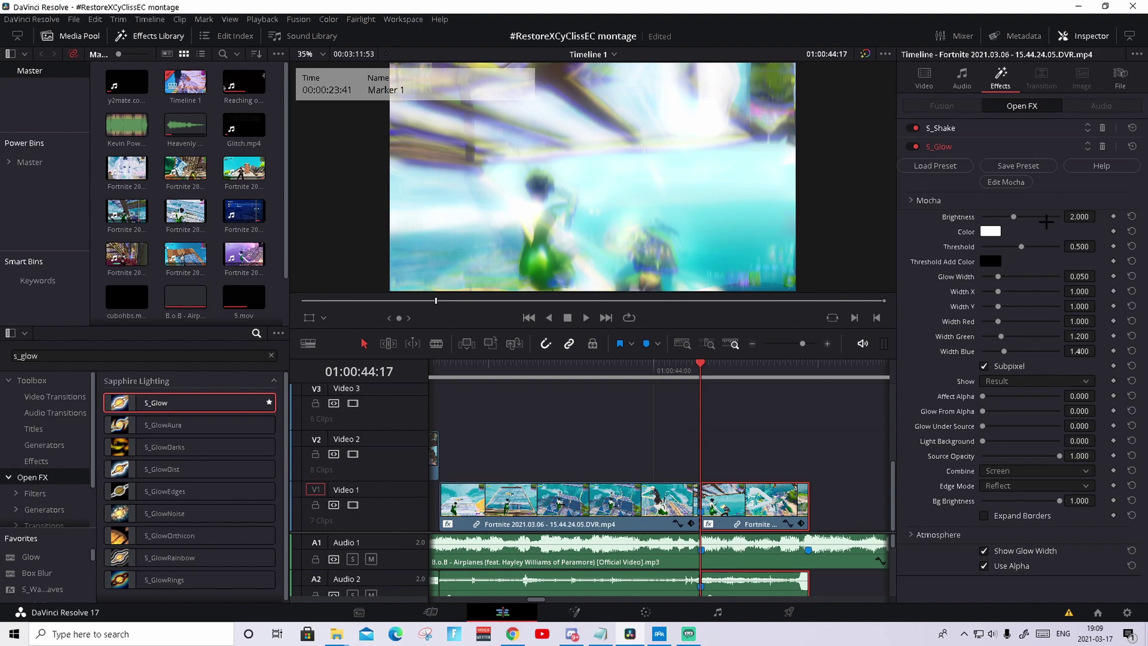
pyautogui.click(990, 231)
pyautogui.click(576, 197)
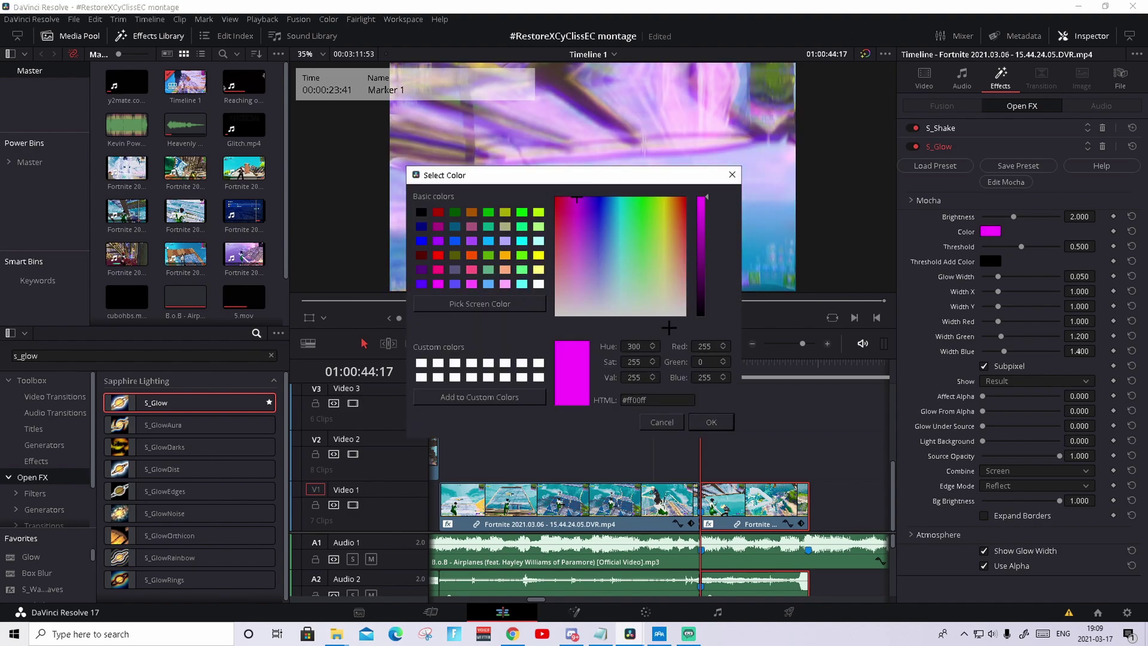
pyautogui.click(710, 422)
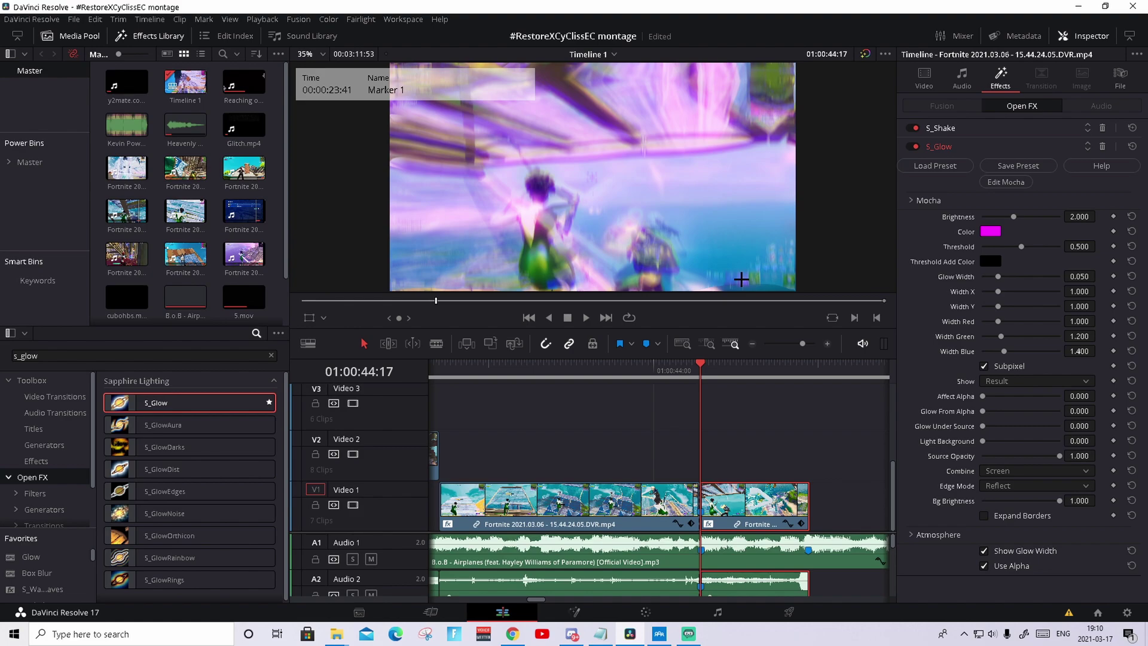
pyautogui.moveTo(1083, 216); pyautogui.dragTo(1107, 217)
# - Keyframe glow Brightness at 2.525 at 01:00:44:17, then bring it to 0 at 01:00:44:30
pyautogui.click(1113, 216)
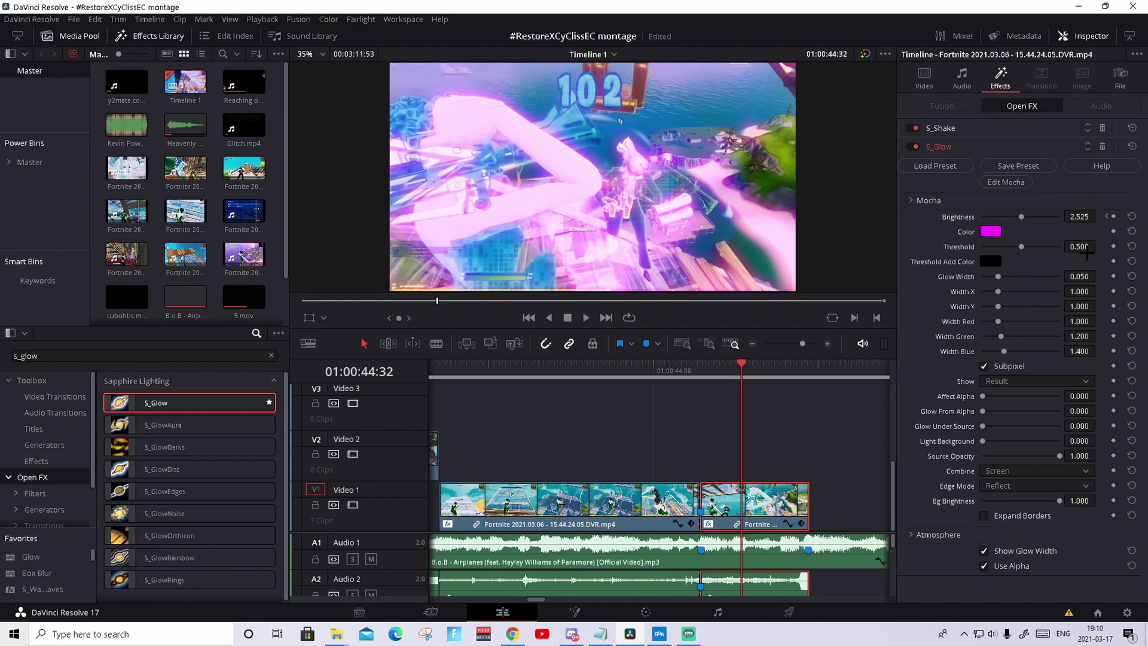
pyautogui.moveTo(741, 360); pyautogui.dragTo(705, 356)
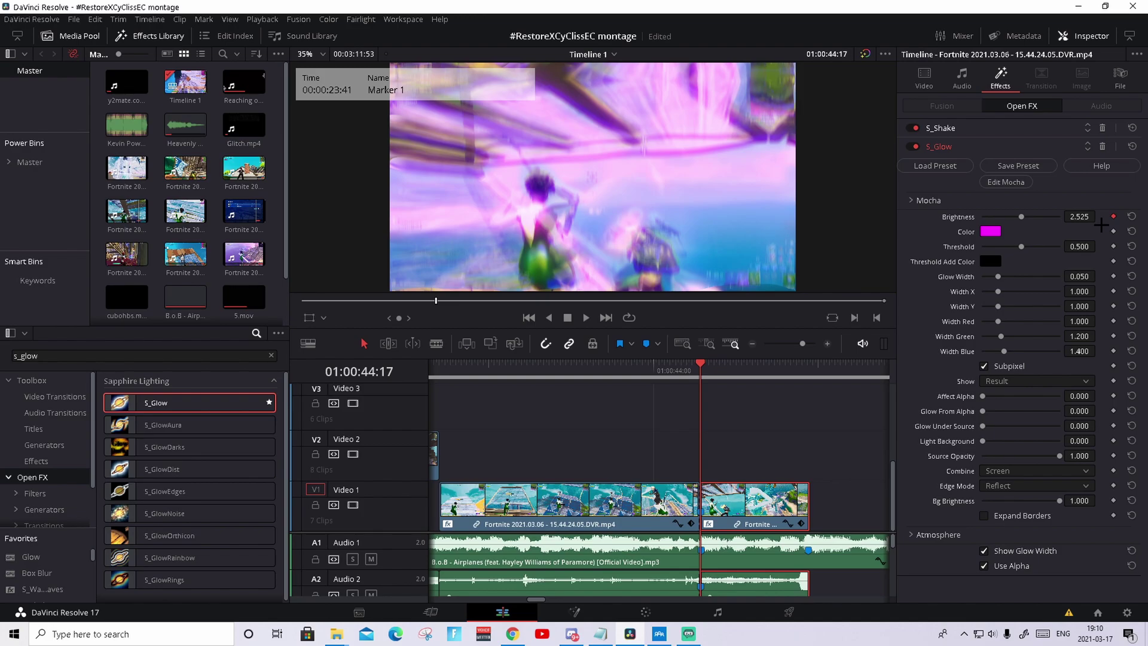
pyautogui.press('space')
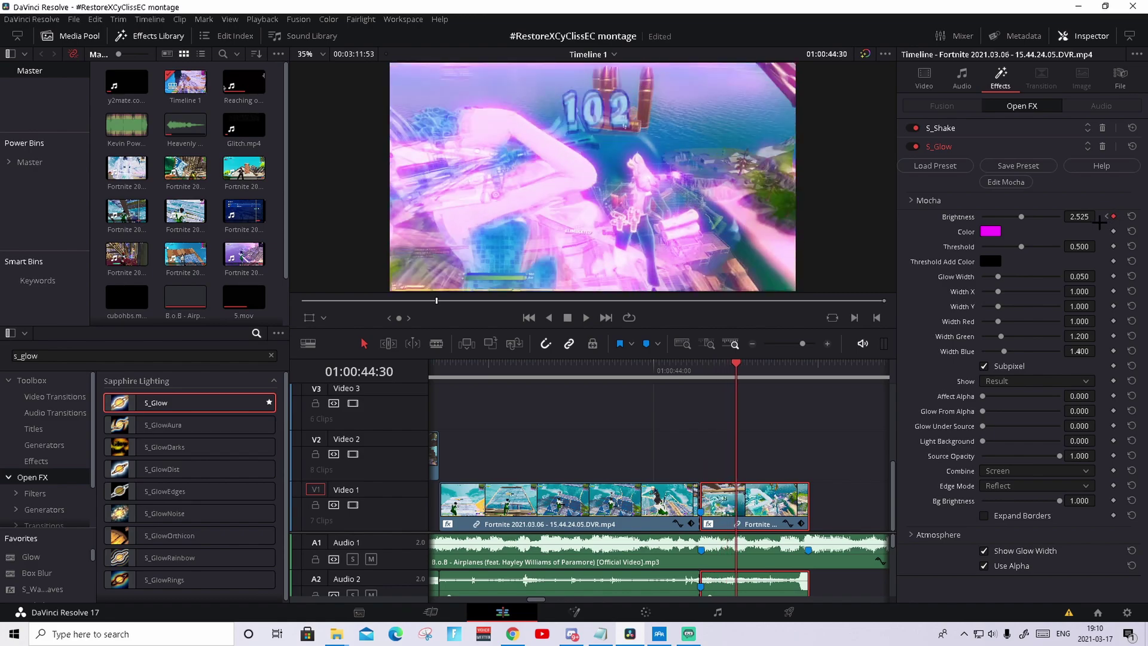
pyautogui.moveTo(1079, 217); pyautogui.dragTo(1043, 216)
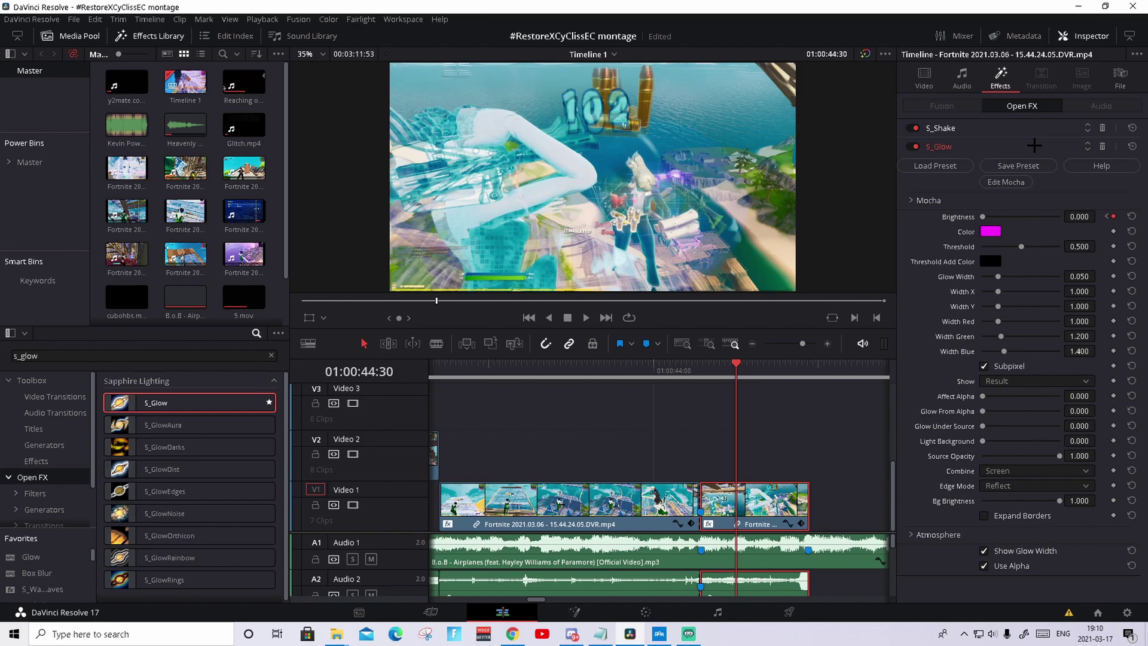